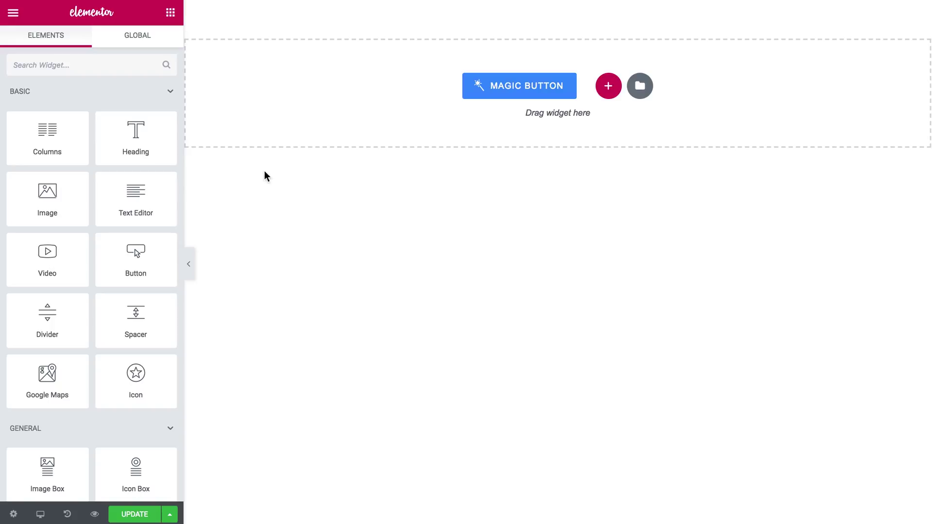
Step: Scroll the widget panel down to Jet Blocks and open the structure picker for a new section
scroll(106, 185, "down", 20)
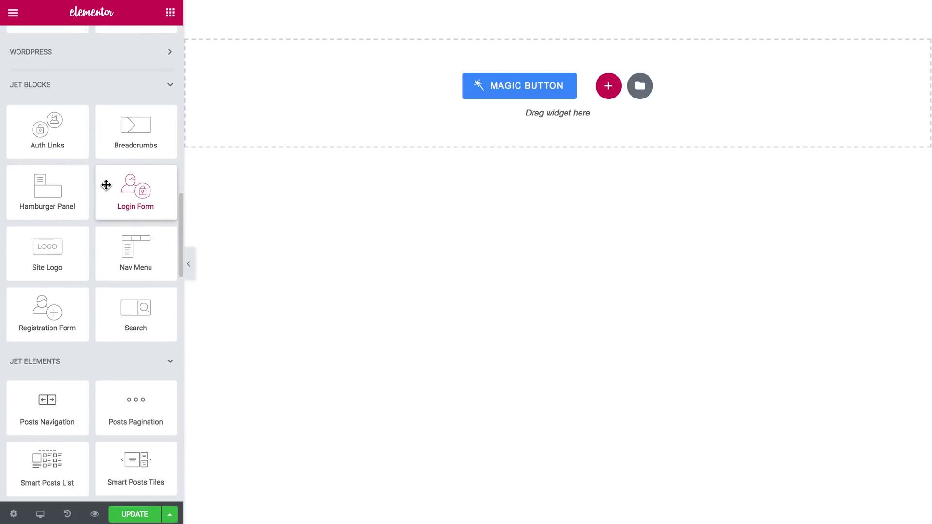
scroll(105, 185, "down", 2)
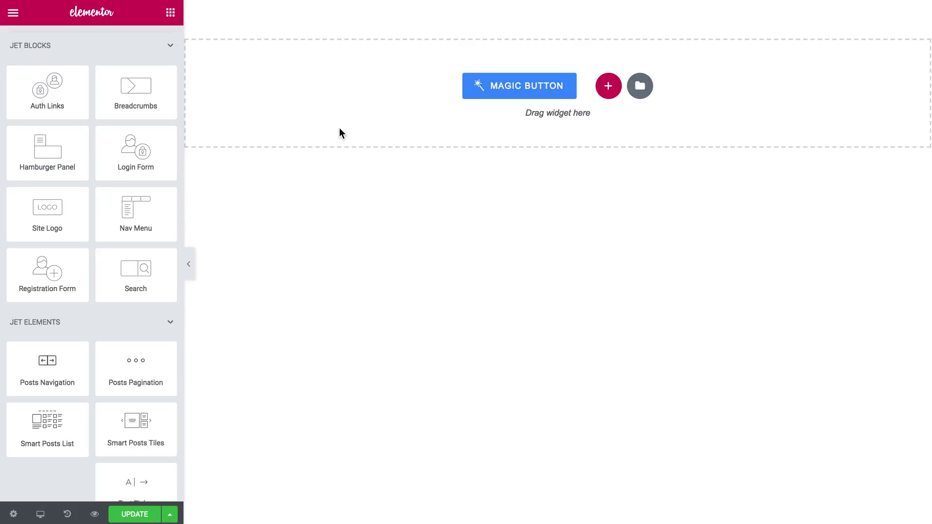
left_click(610, 86)
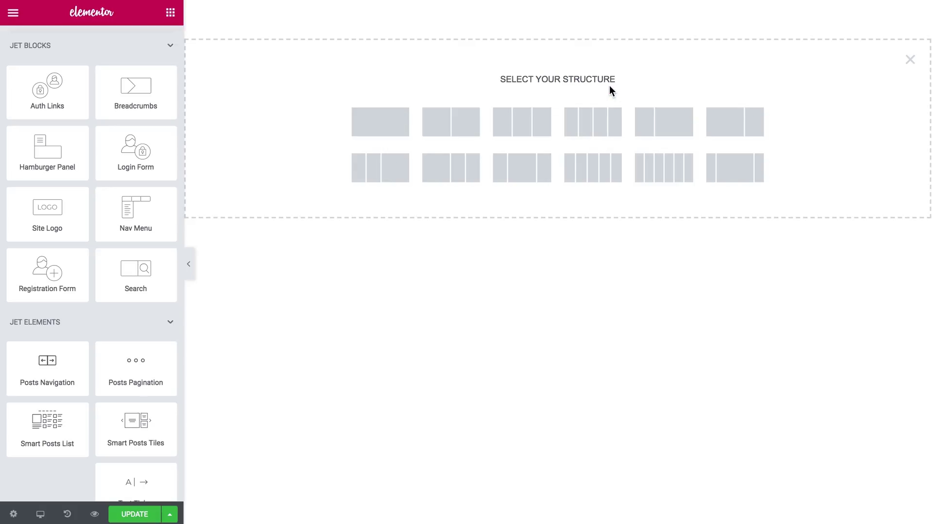
Step: Create a single-column section, drop a Columns widget at the top and duplicate columns to make four
left_click(392, 141)
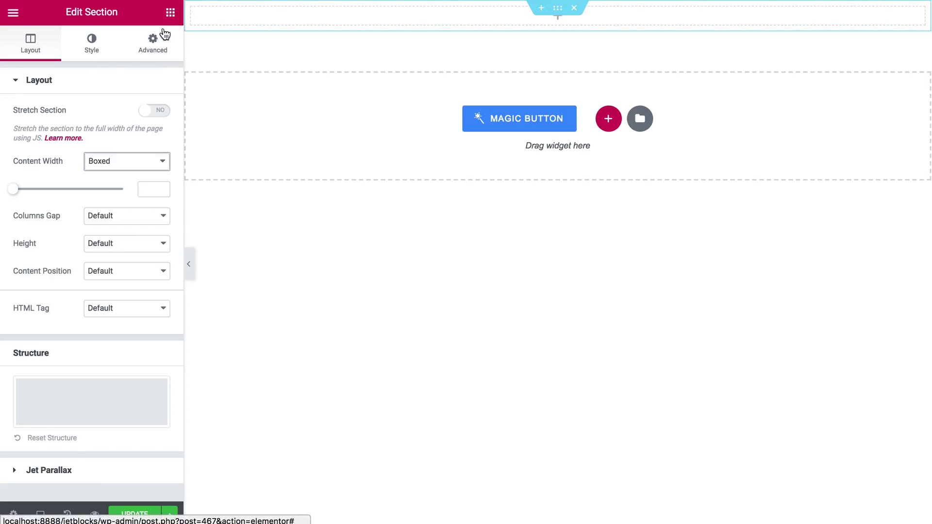
left_click(170, 14)
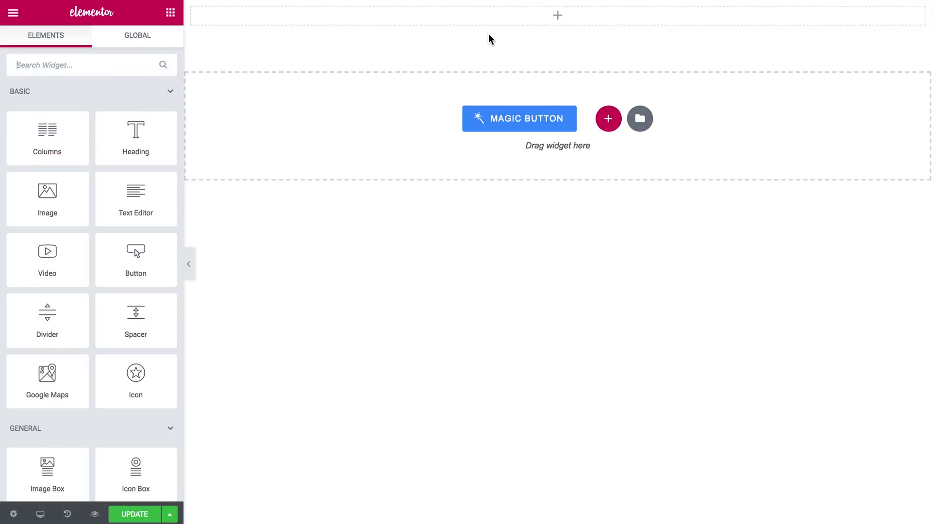
left_click_drag(74, 133, 442, 14)
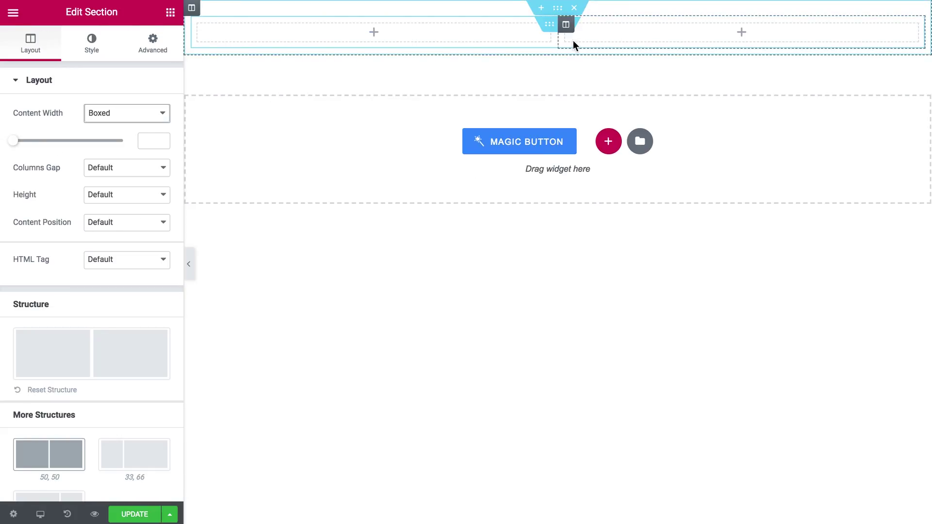
left_click(199, 25)
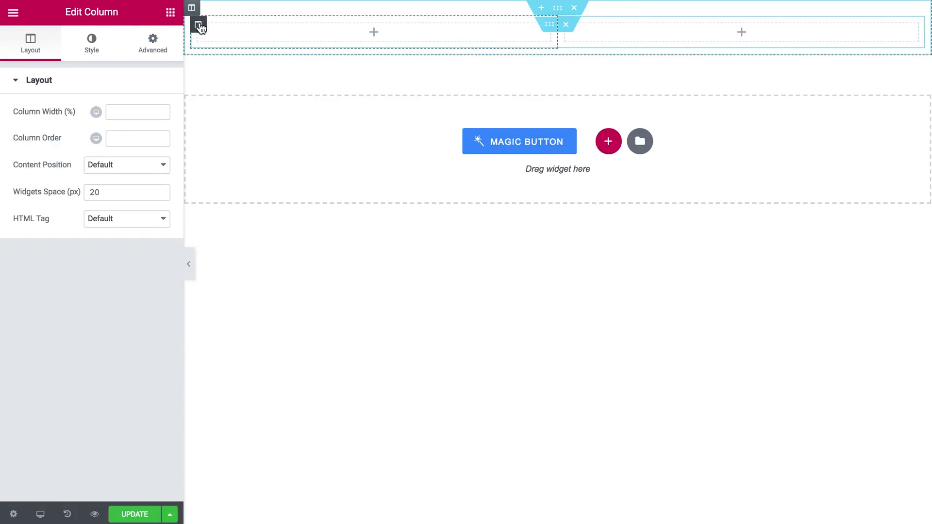
right_click(199, 27)
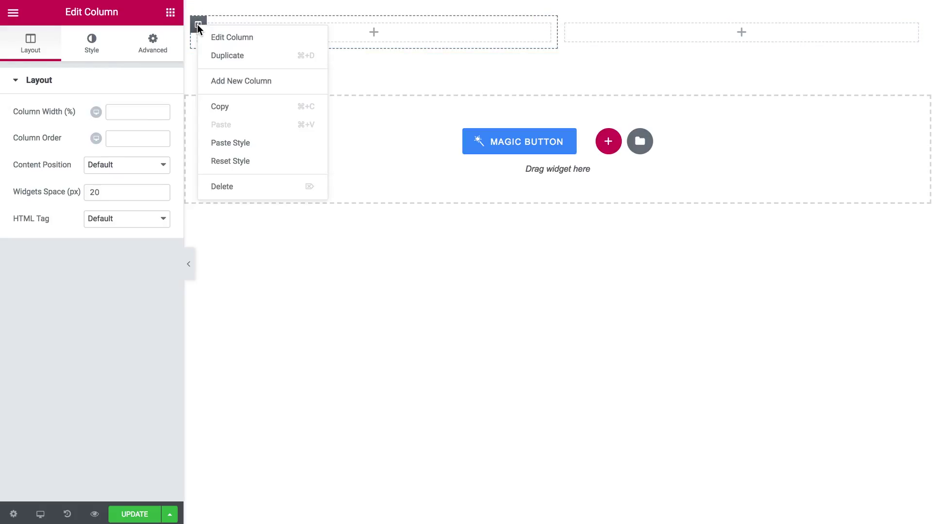
left_click(229, 56)
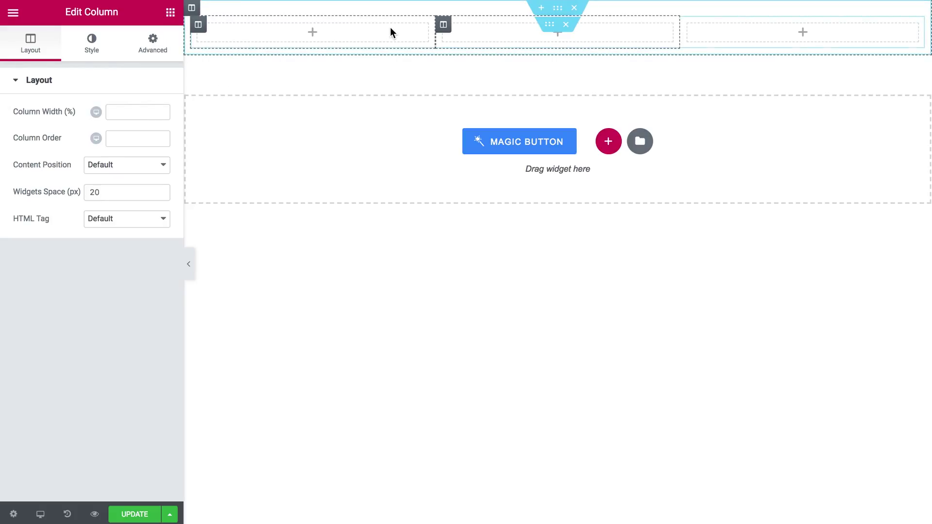
right_click(447, 32)
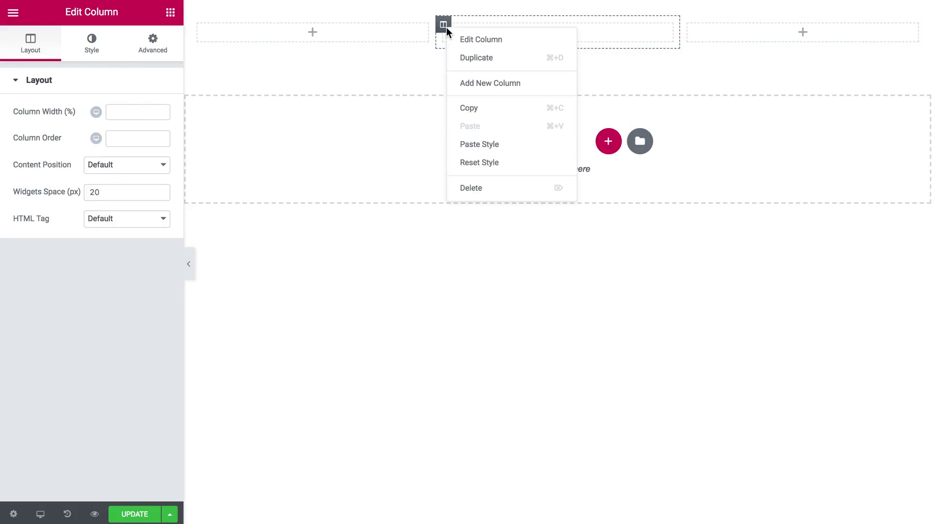
left_click(457, 58)
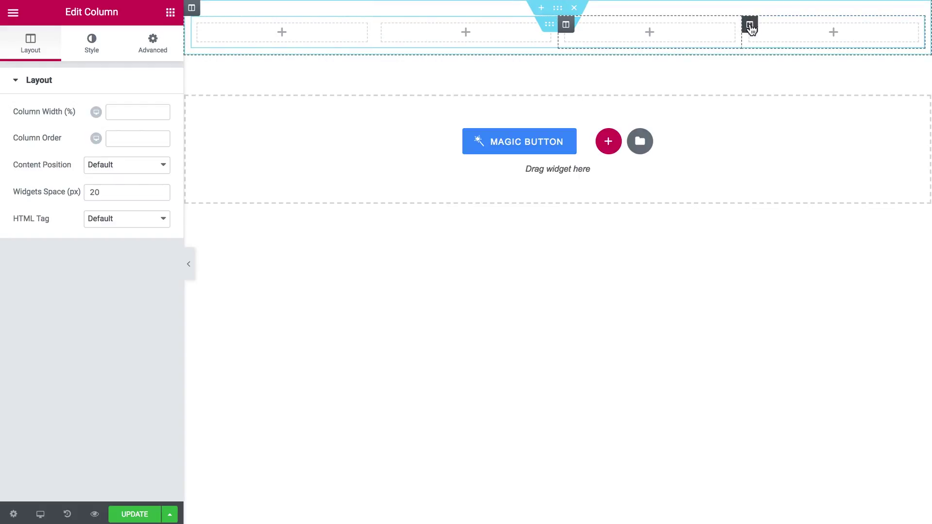
Step: Resize the columns so the first two are wide (about 39% and 47%) and the last two narrow
left_click_drag(745, 30, 867, 37)
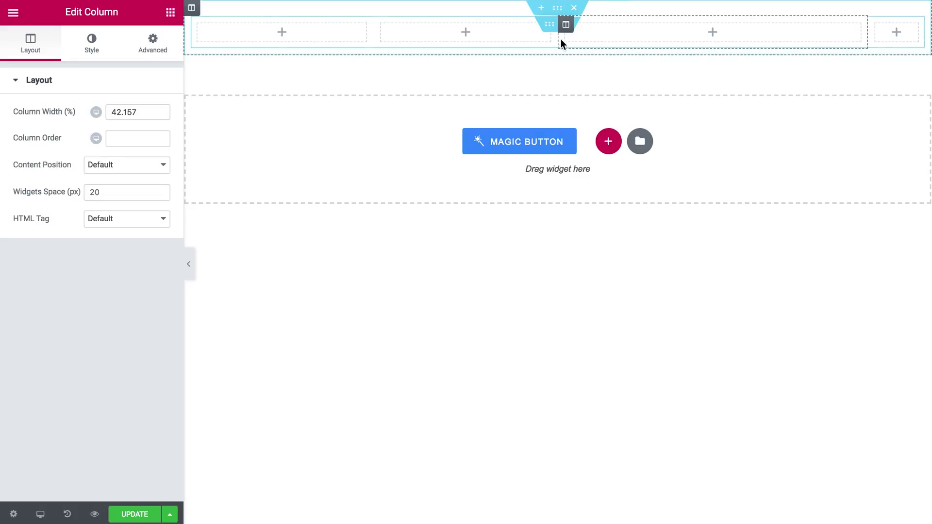
left_click_drag(561, 37, 824, 30)
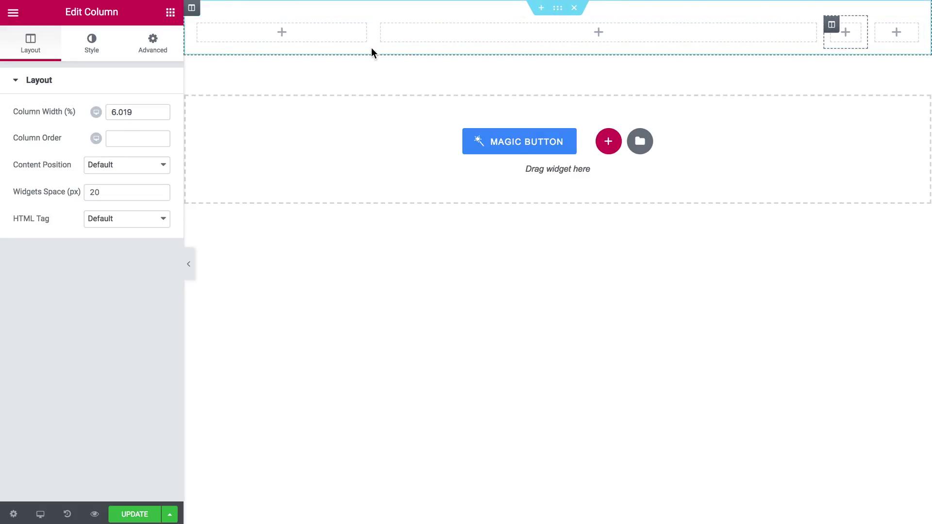
left_click_drag(379, 37, 490, 37)
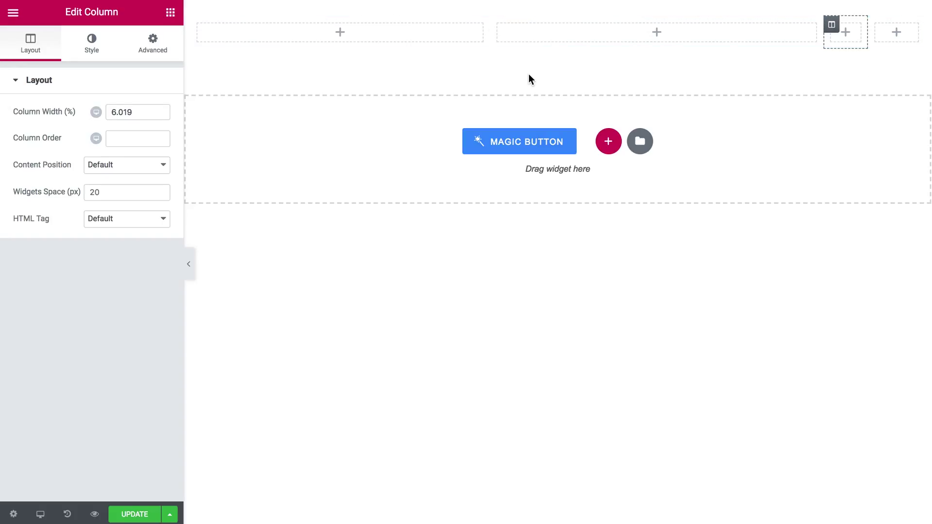
left_click(170, 12)
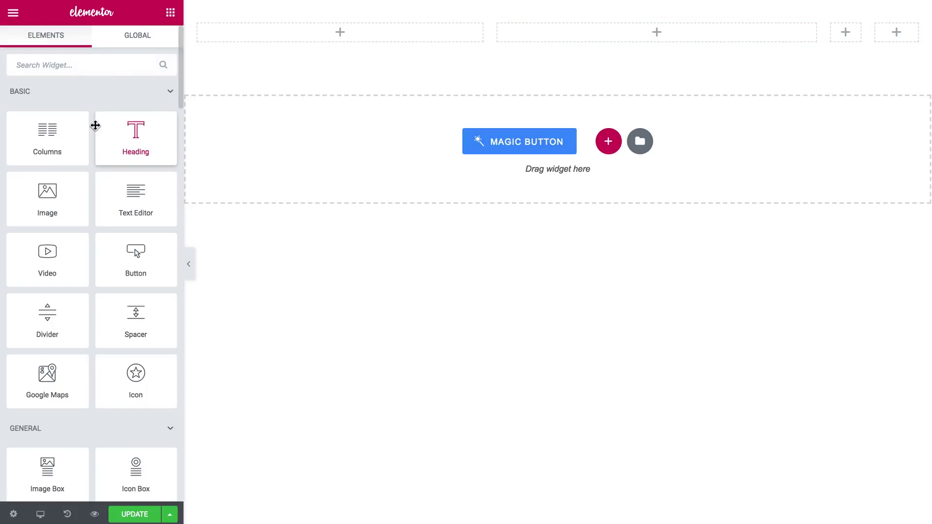
Step: Drop a two-column row below the header row and duplicate its right column to make three
left_click_drag(36, 140, 411, 45)
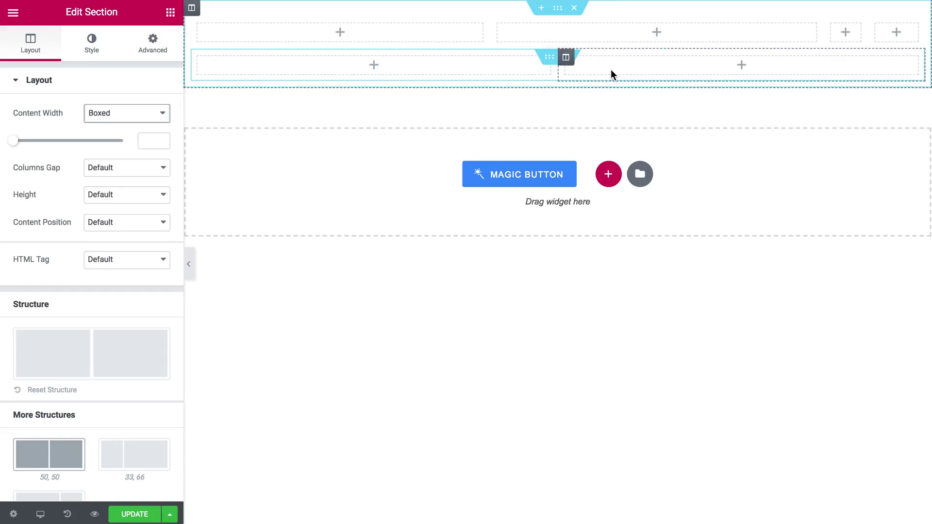
right_click(571, 62)
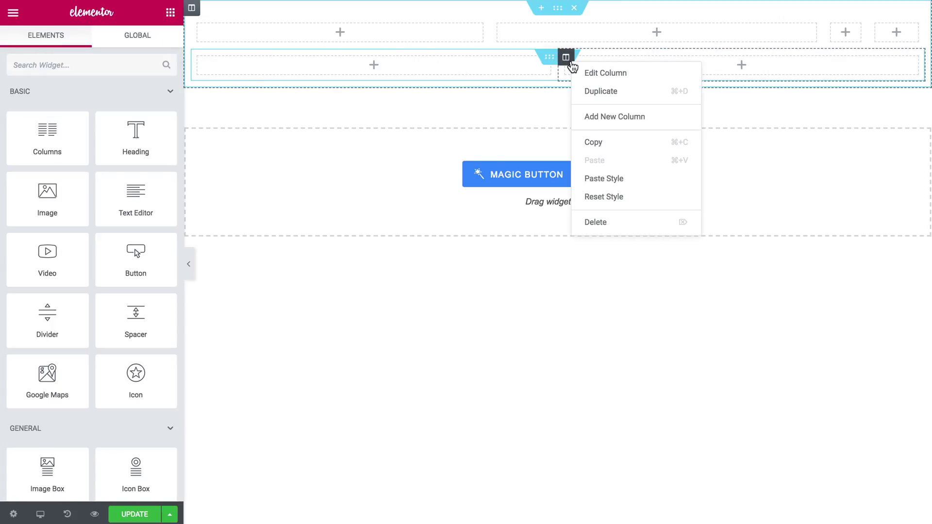
left_click(581, 92)
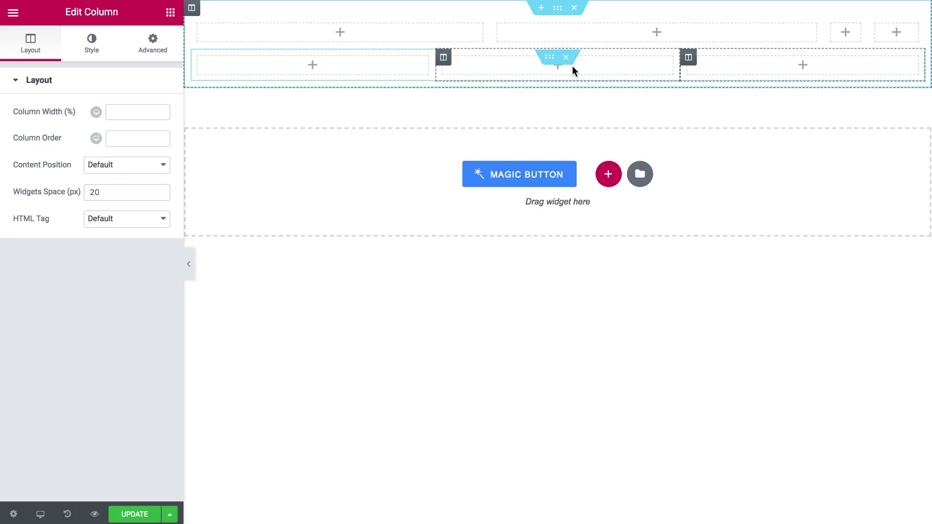
Step: Drag the Jet Blocks Site Logo into the second row's left column and set Logo Type to Image
left_click(172, 15)
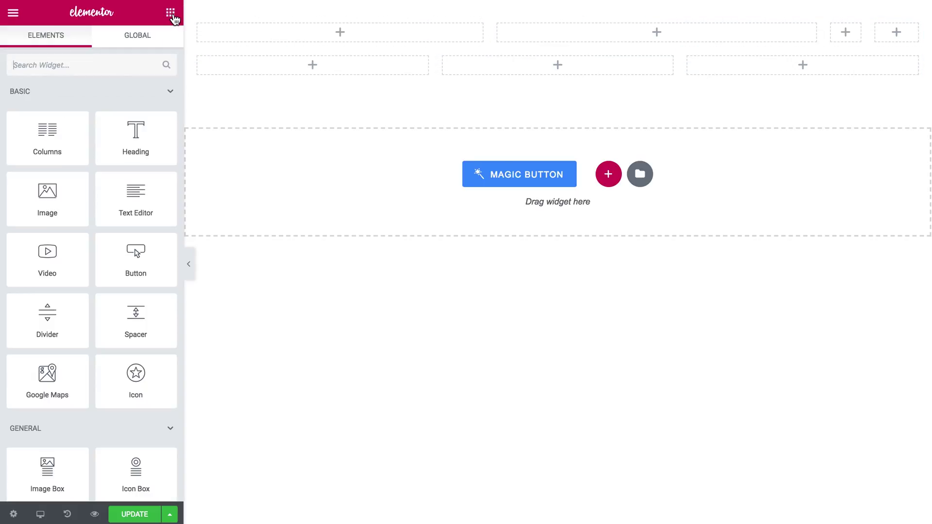
scroll(67, 162, "down", 15)
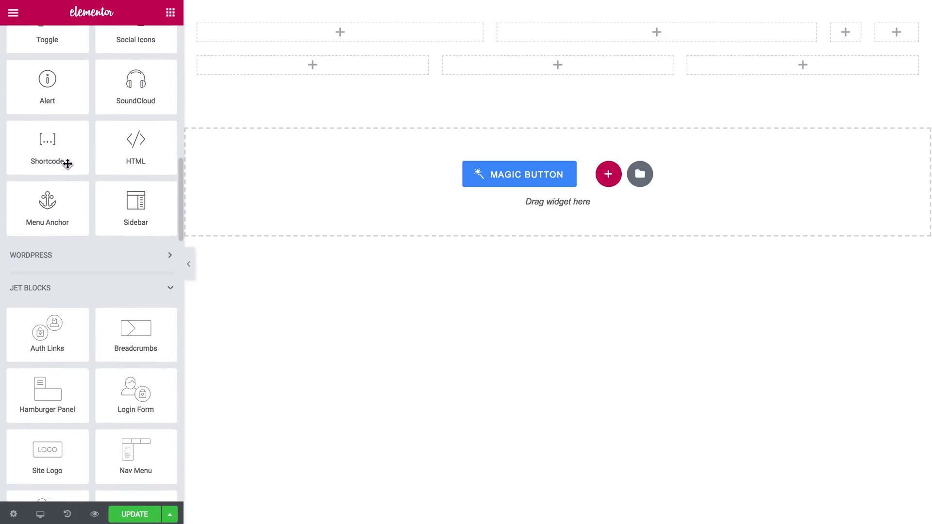
scroll(67, 162, "down", 5)
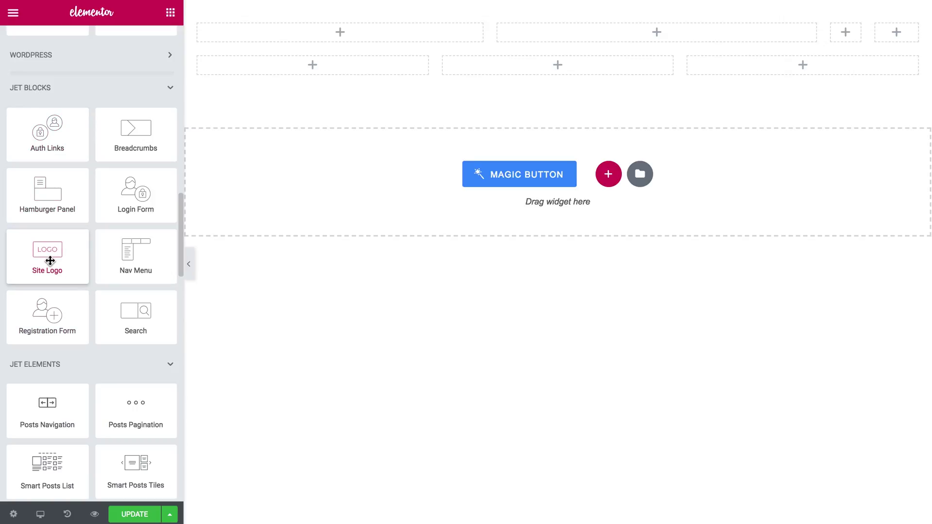
left_click_drag(50, 260, 228, 62)
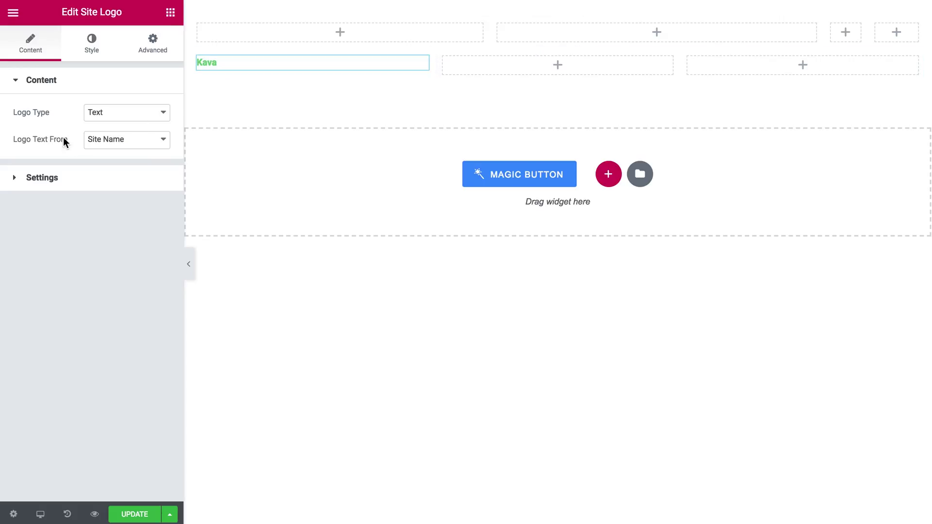
left_click(106, 118)
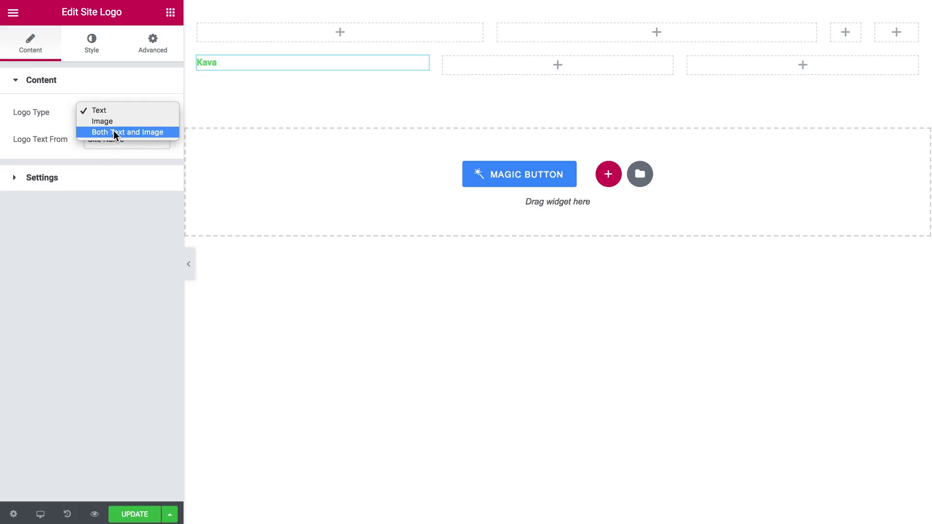
left_click(114, 122)
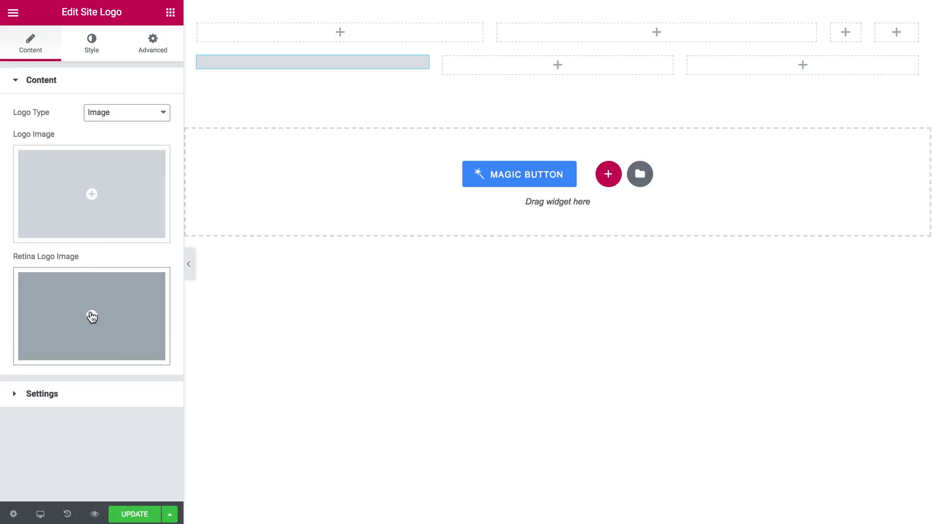
left_click(112, 181)
Step: Insert logo-kava-1.png as the Logo Image and logo_kava-2.svg as the Retina Logo Image
scroll(245, 312, "down", 8)
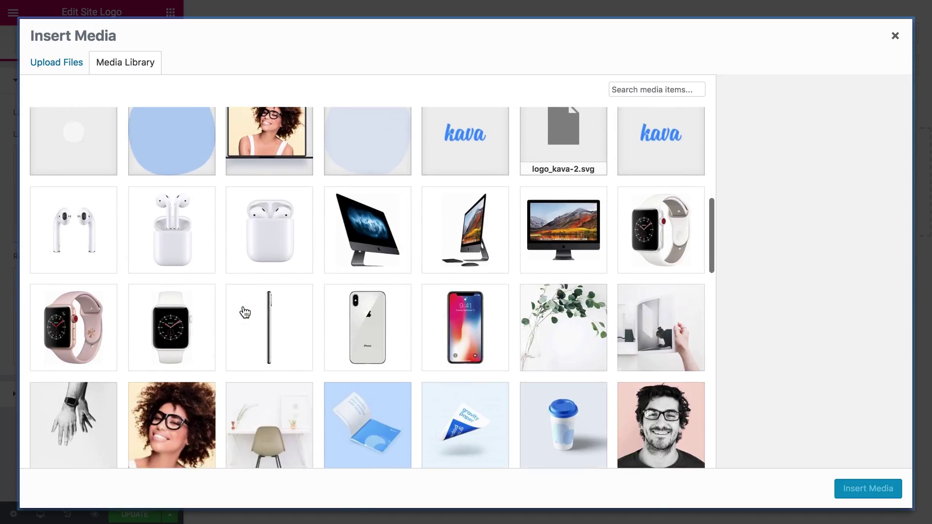
left_click(446, 152)
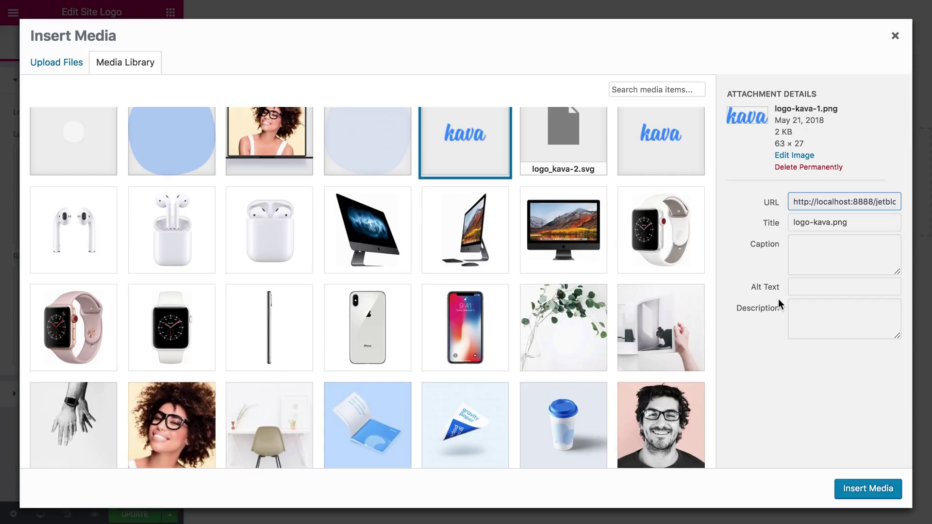
left_click(869, 490)
left_click(115, 302)
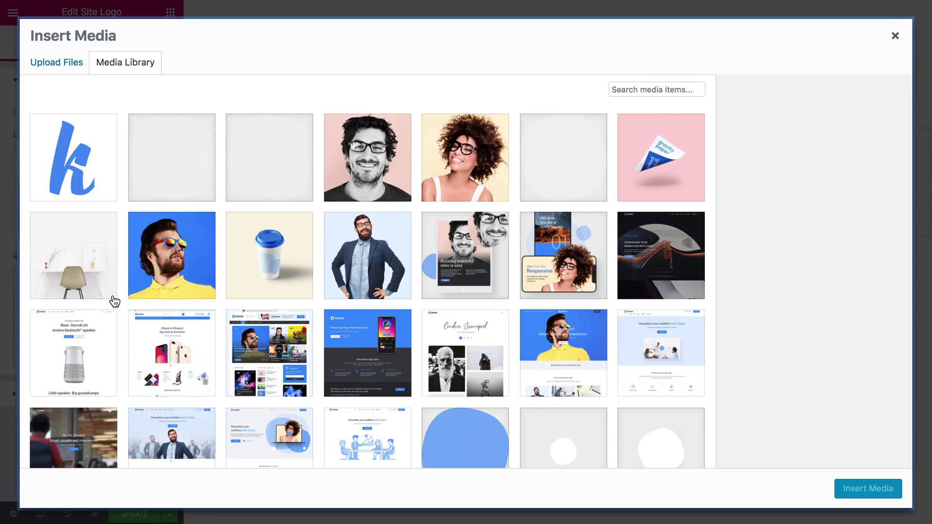
scroll(545, 340, "down", 3)
scroll(545, 340, "down", 3)
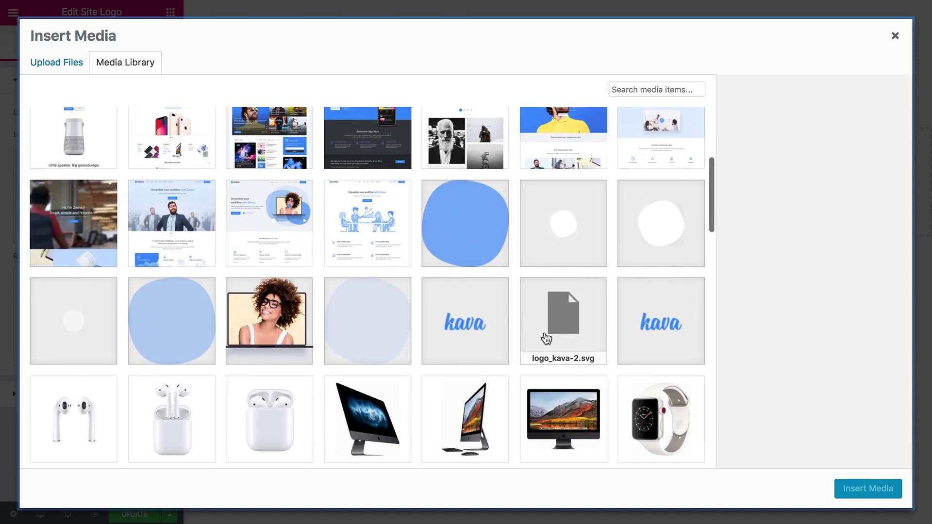
left_click(545, 338)
left_click(857, 494)
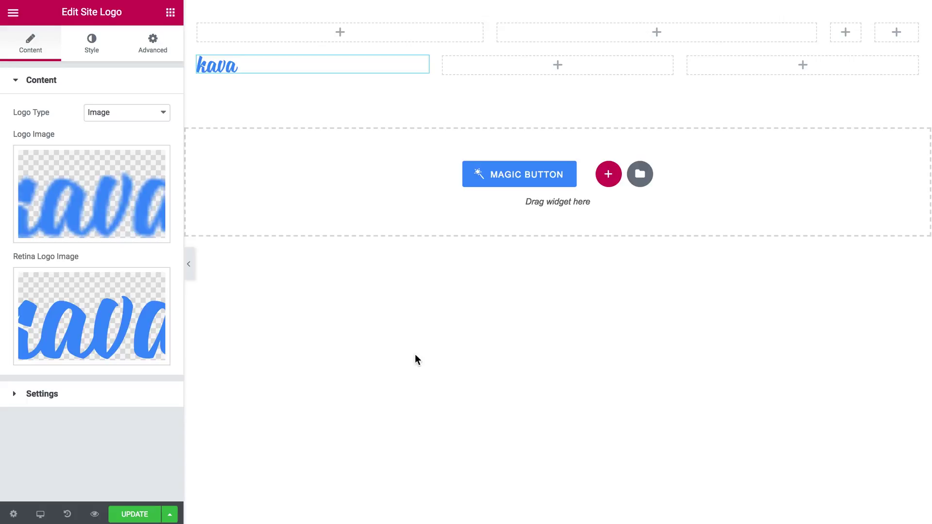
left_click(71, 90)
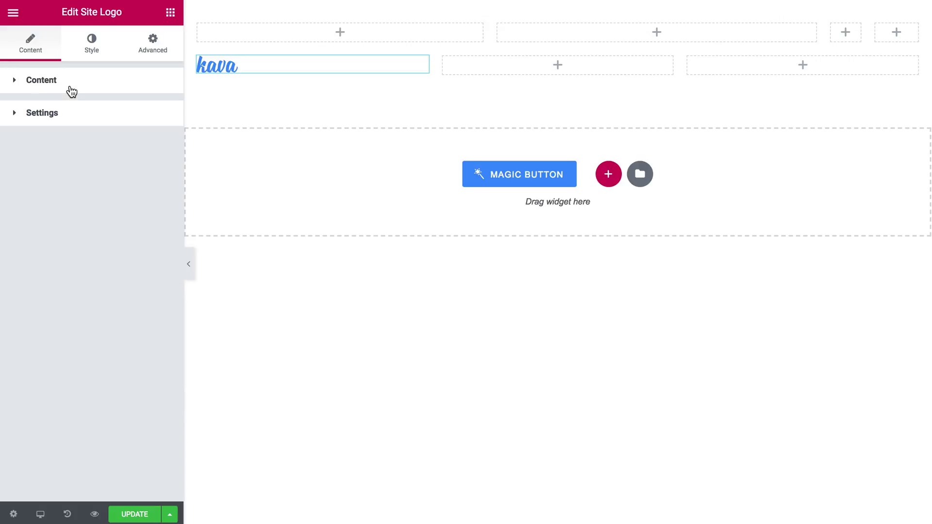
left_click(171, 13)
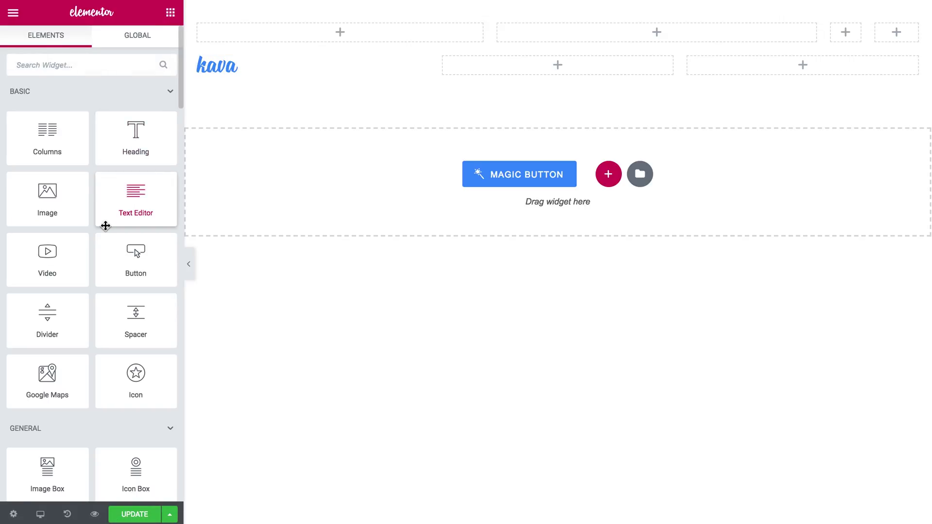
Step: Drag the Jet Blocks Auth Links widget into the top row's second column
scroll(105, 229, "down", 5)
scroll(106, 231, "down", 15)
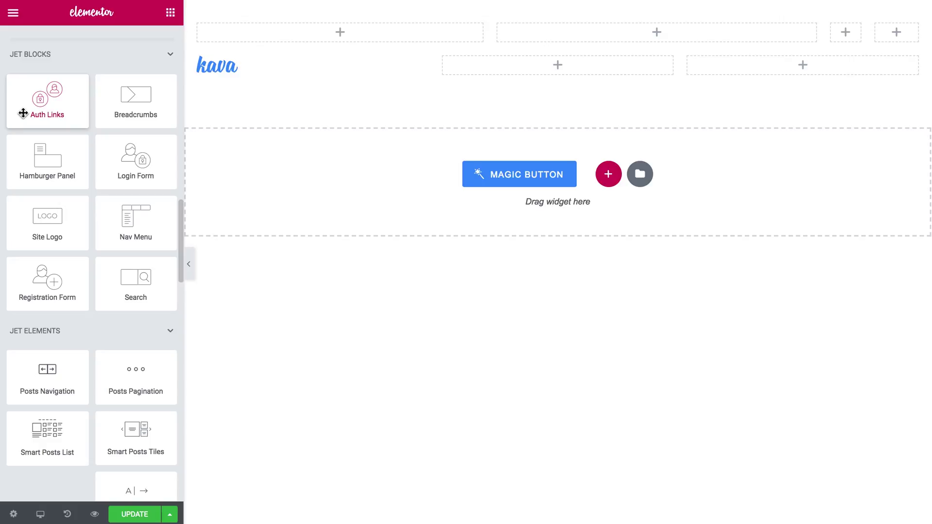
left_click_drag(23, 114, 537, 28)
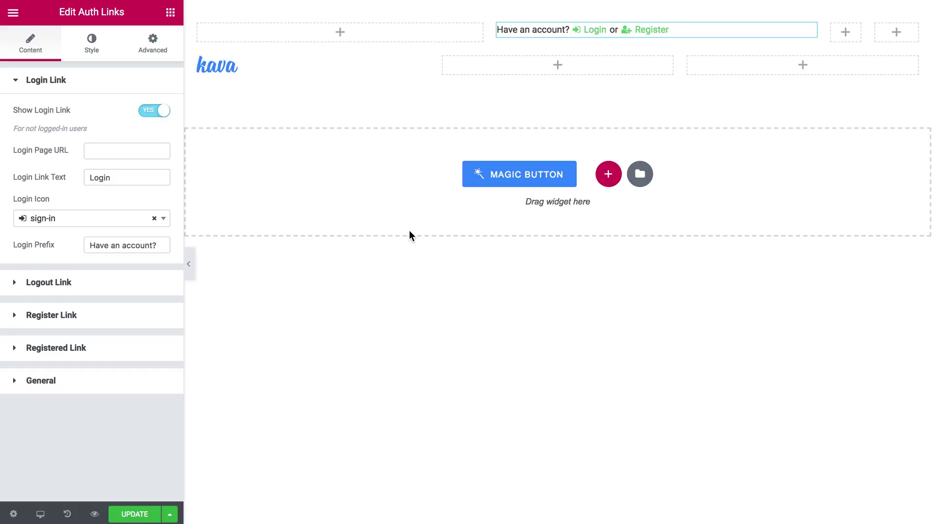
Step: Check the General link order option for Auth Links, leaving it unchanged
left_click(56, 86)
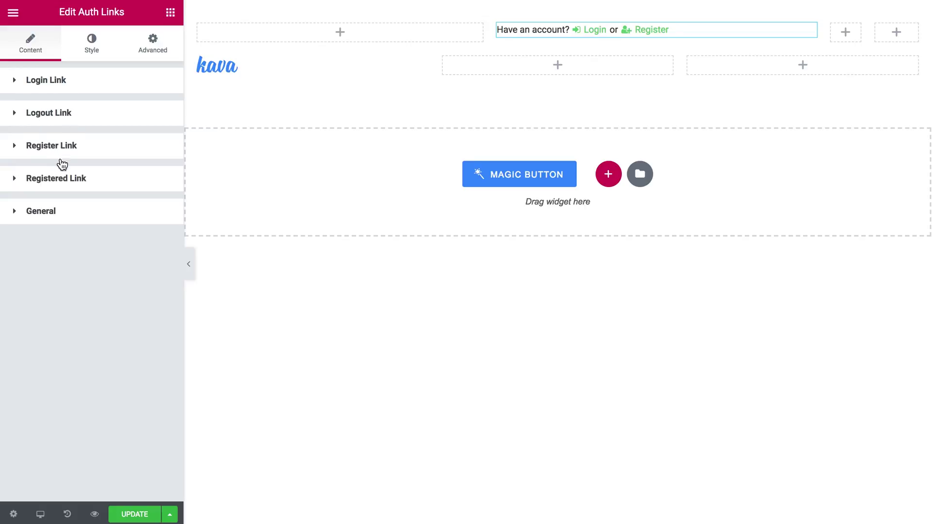
left_click(14, 215)
left_click(97, 257)
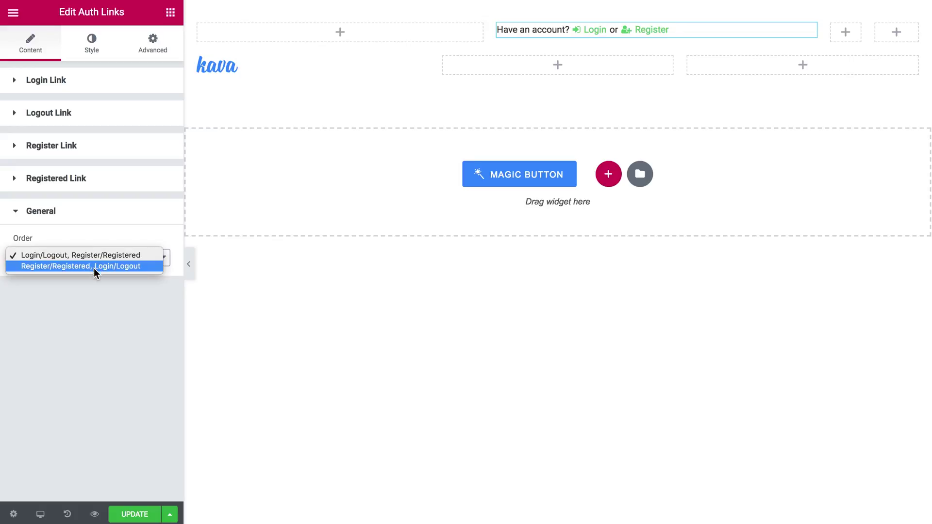
left_click(81, 212)
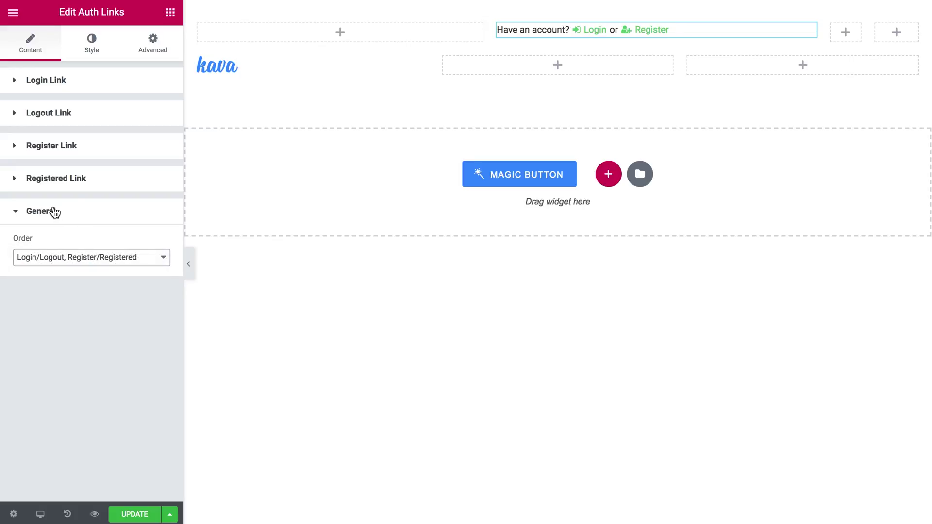
left_click(54, 212)
Step: Remove the Login link icon and delete its 'Have an account?' prefix
left_click(34, 86)
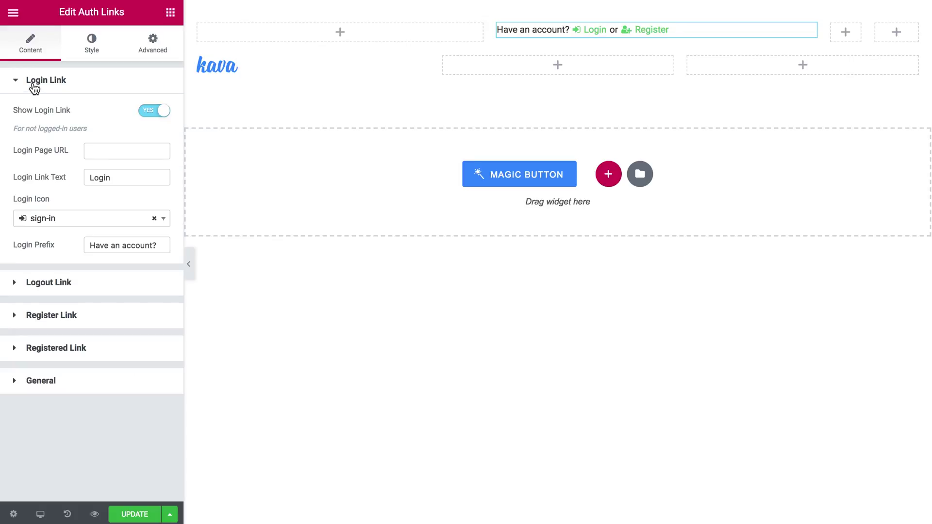
left_click(154, 218)
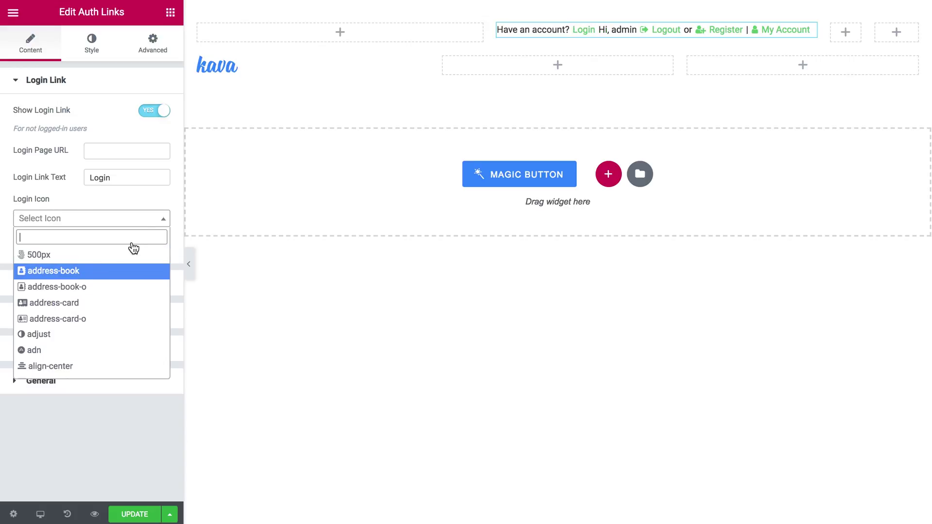
left_click(127, 202)
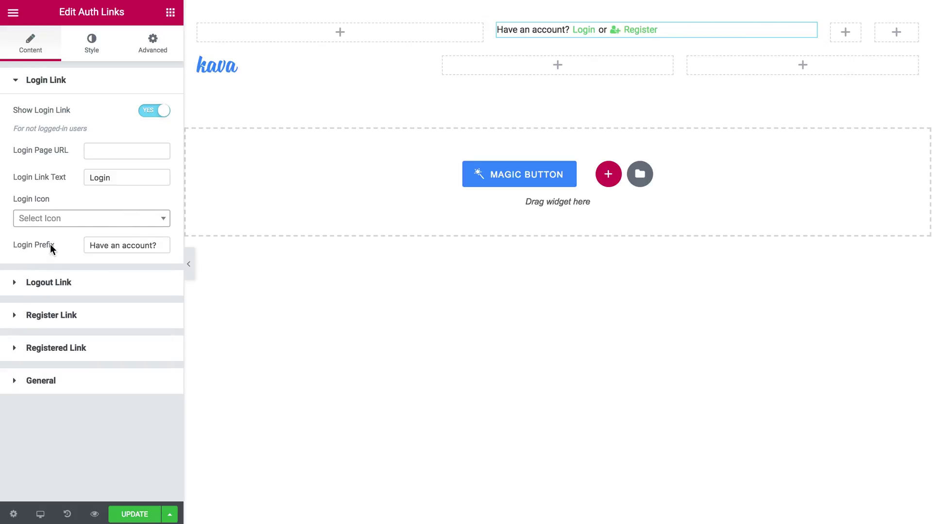
triple_click(147, 248)
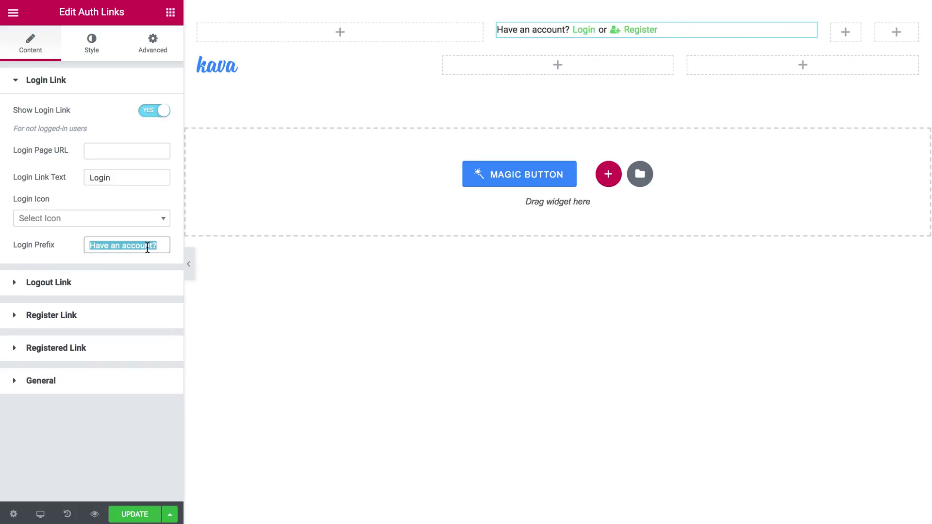
key("BackSpace")
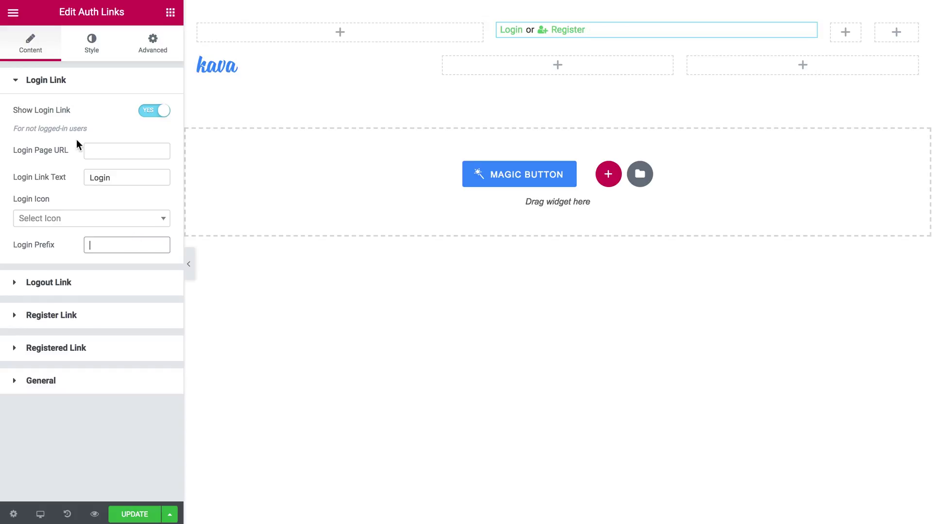
left_click(87, 89)
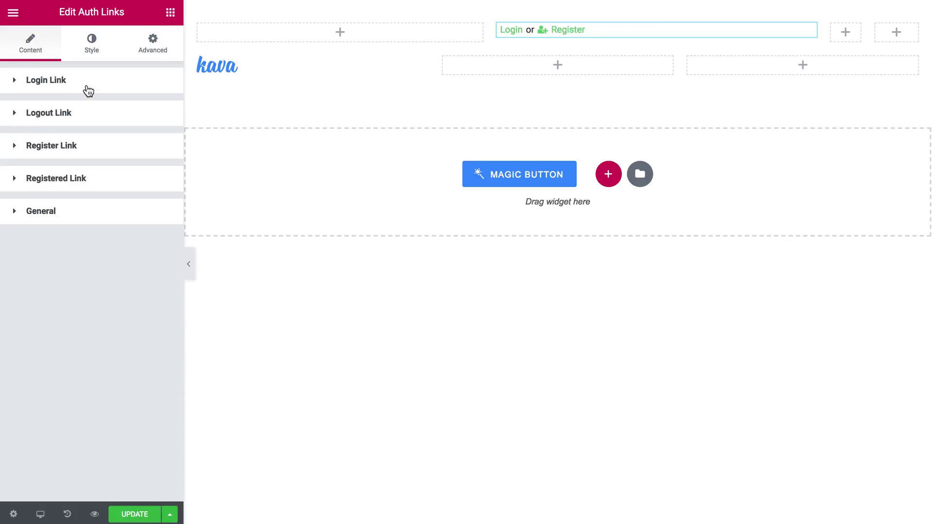
Step: Remove the Register link icon and select its prefix text for editing
left_click(57, 153)
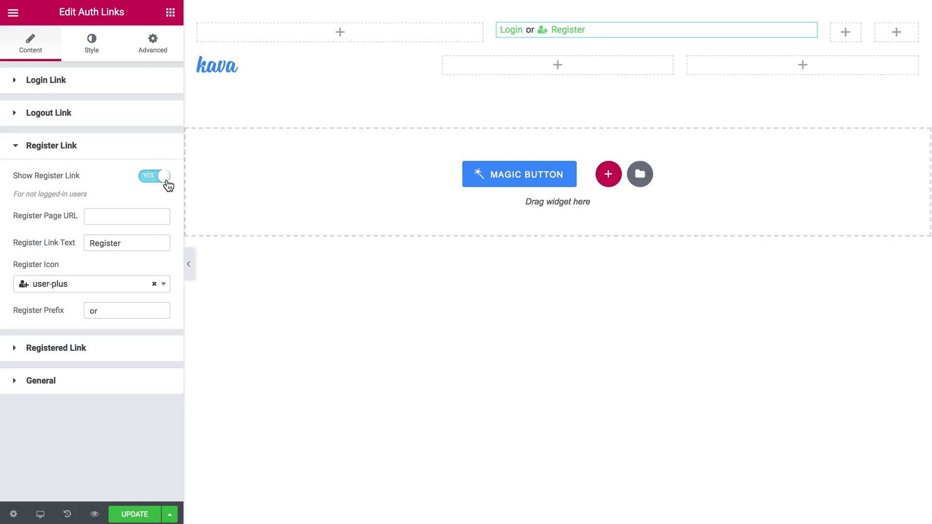
left_click(153, 285)
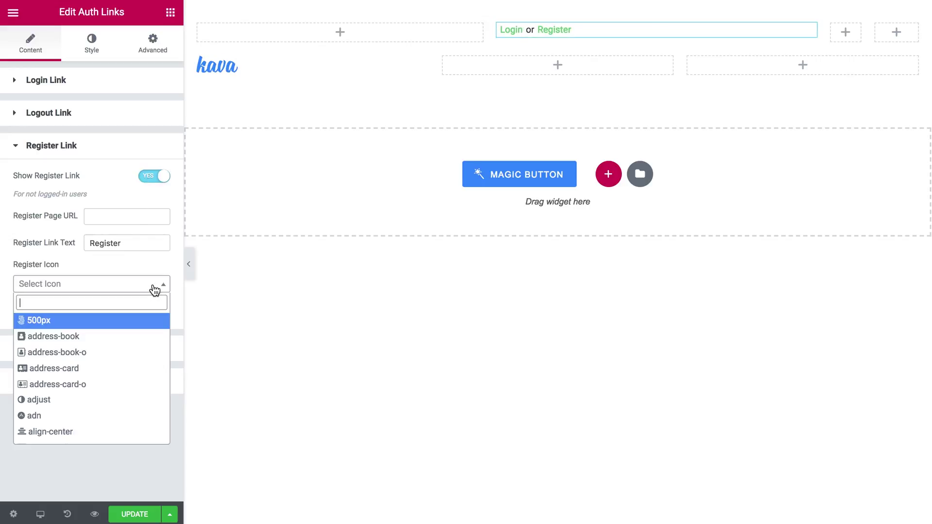
left_click(150, 270)
left_click(132, 311)
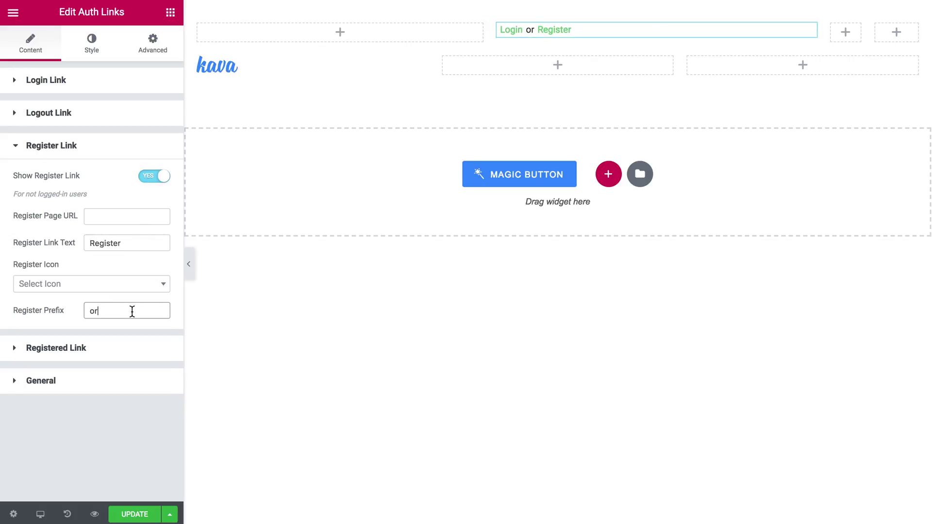
Step: Delete the 'or' Register prefix and set the Auth Links alignment to Right
key("BackSpace")
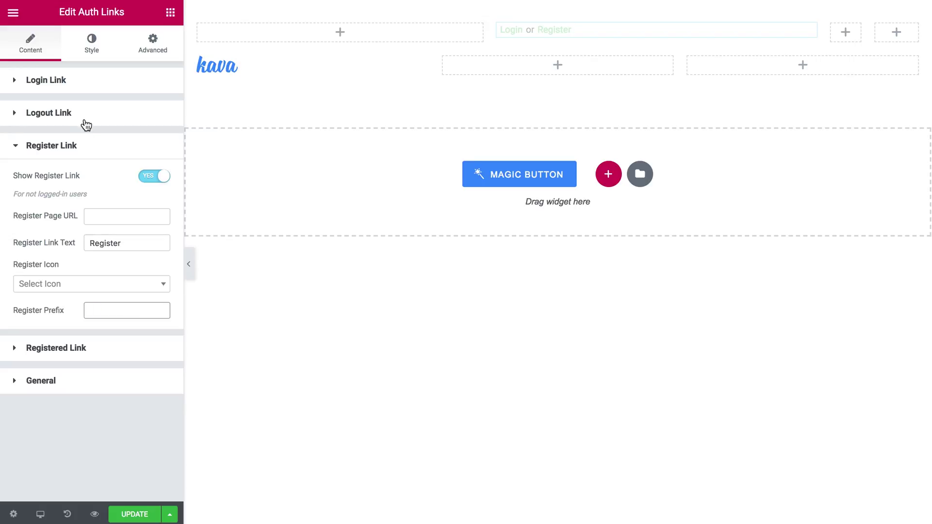
left_click(85, 152)
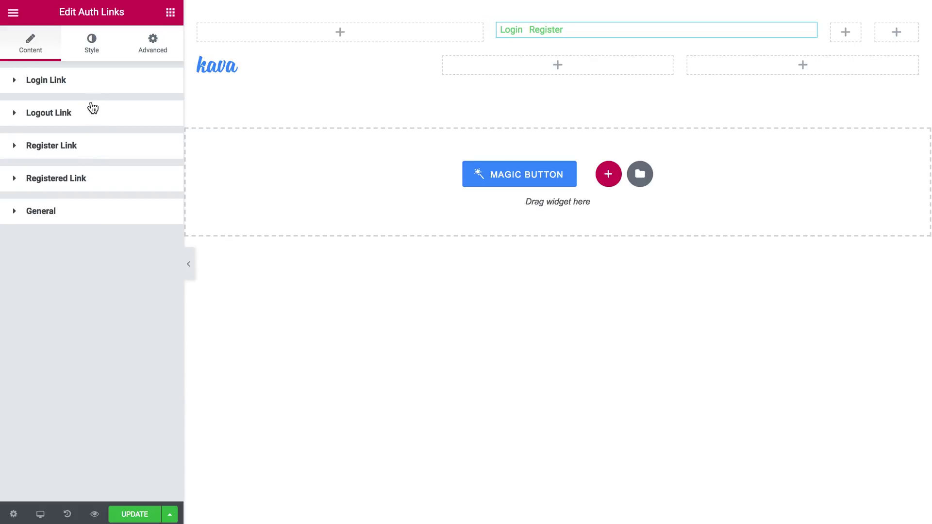
left_click(92, 53)
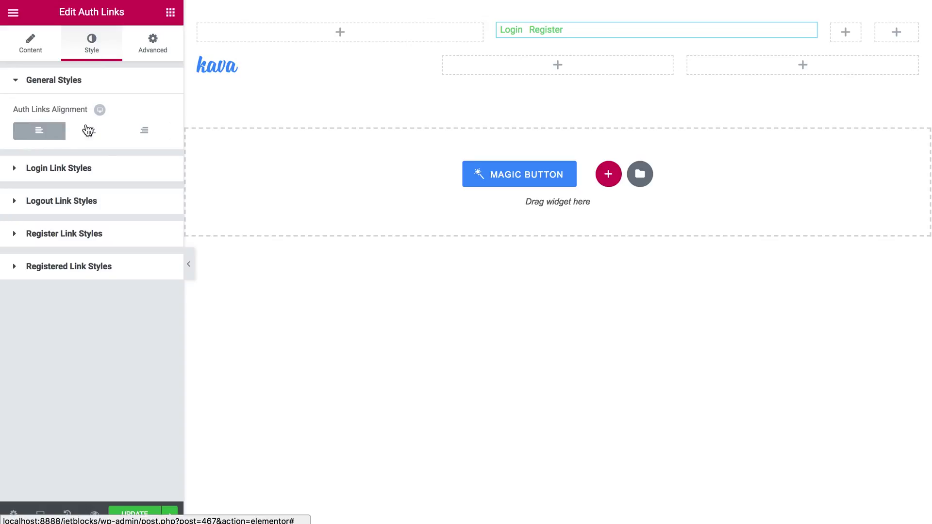
left_click(146, 137)
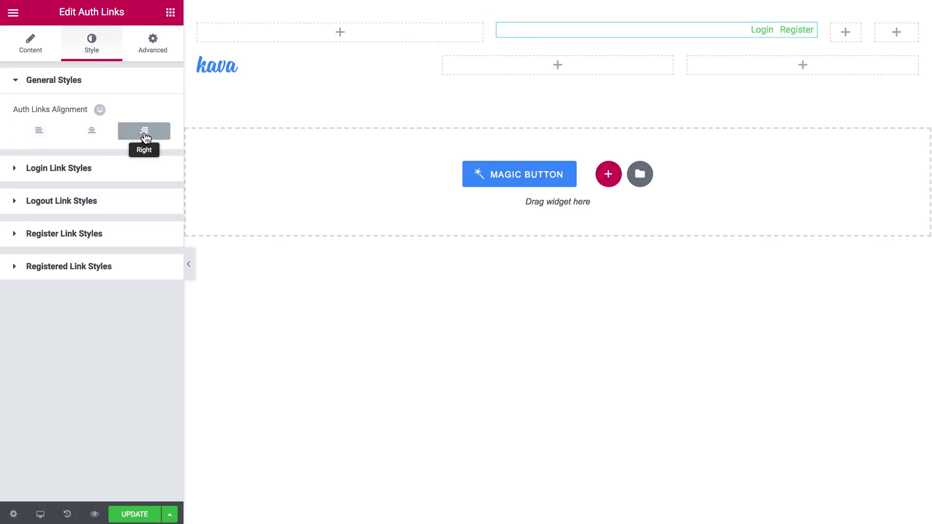
left_click(111, 81)
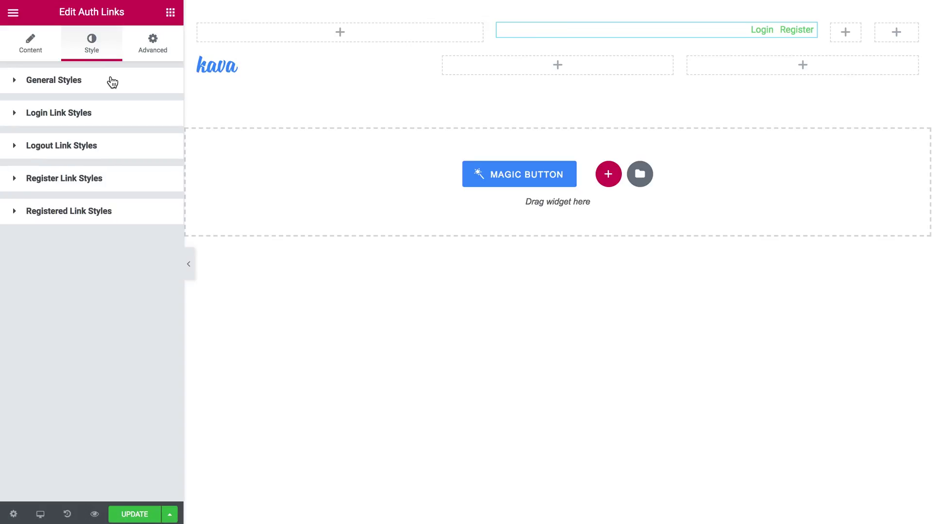
Step: Make the Login link text grey with a pasted blue hover colour
left_click(83, 116)
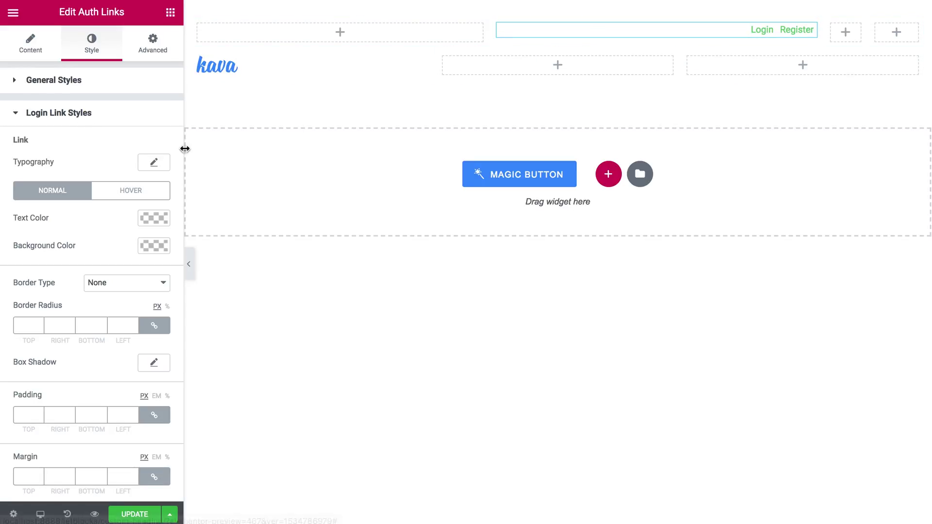
left_click(154, 218)
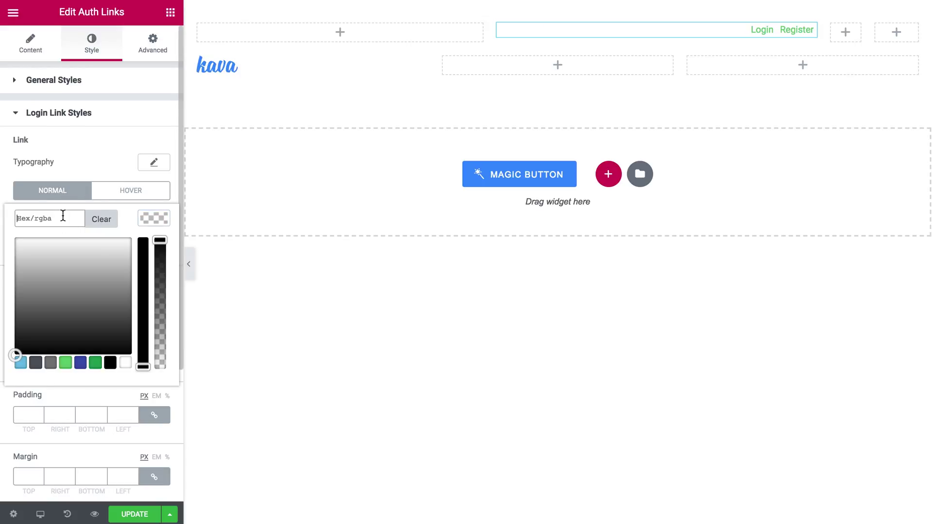
left_click(50, 362)
left_click(115, 190)
left_click(115, 191)
left_click(154, 219)
left_click(50, 218)
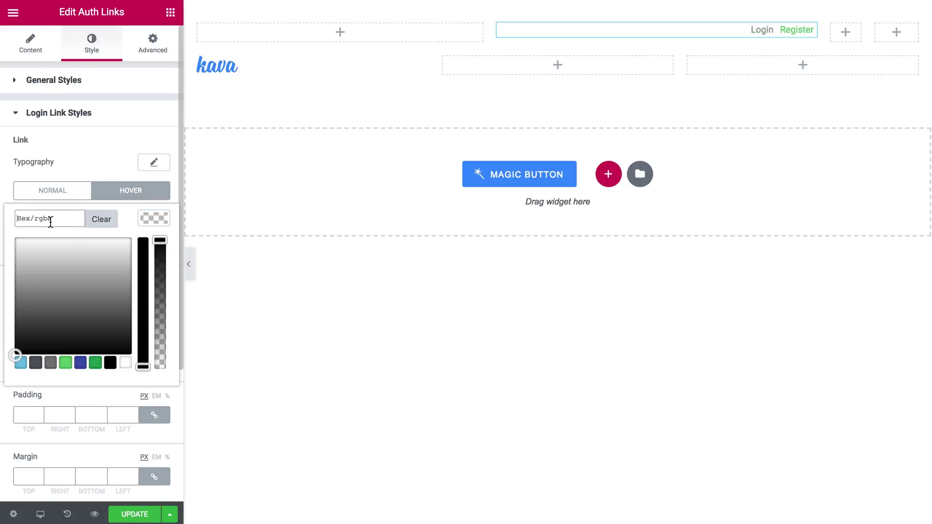
key("ctrl+v")
left_click(76, 166)
scroll(94, 240, "down", 5)
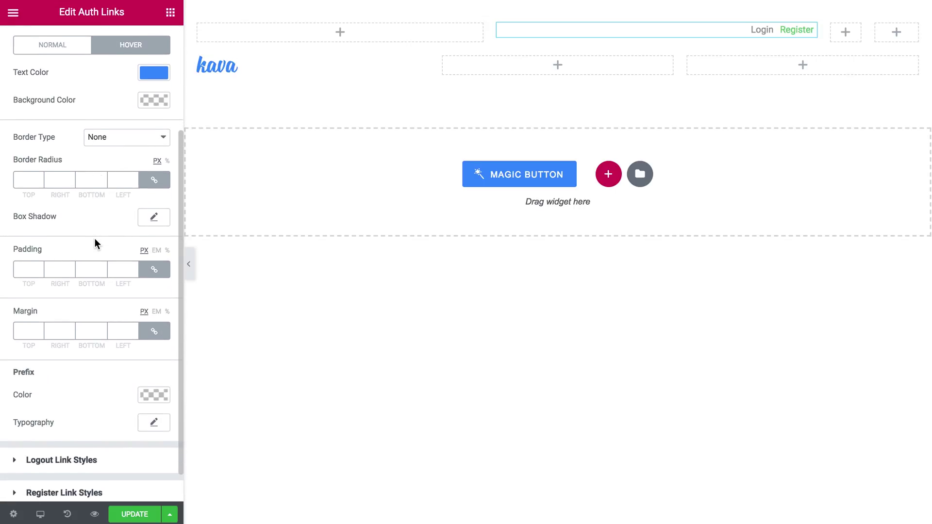
scroll(94, 243, "up", 5)
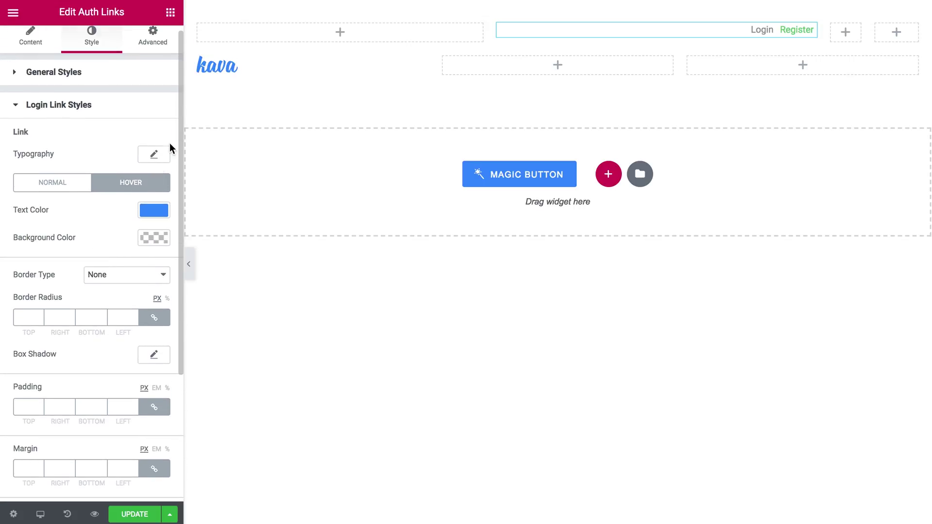
Step: Give the Register link #999999 grey text and a #398ffc blue hover colour
left_click(103, 111)
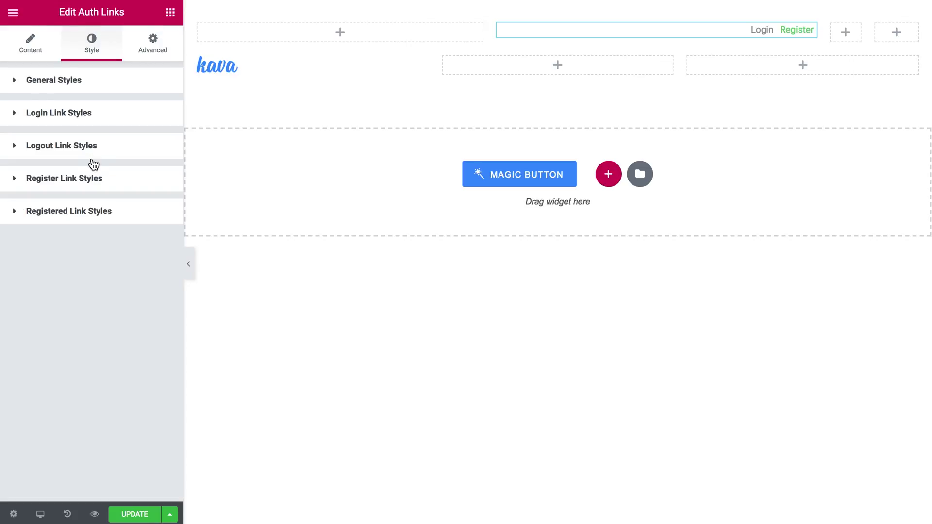
left_click(83, 181)
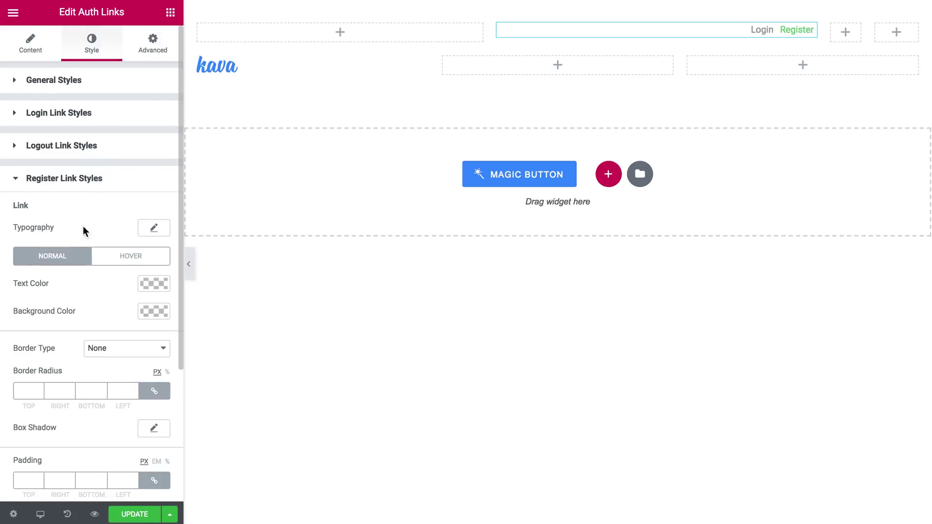
scroll(83, 230, "down", 5)
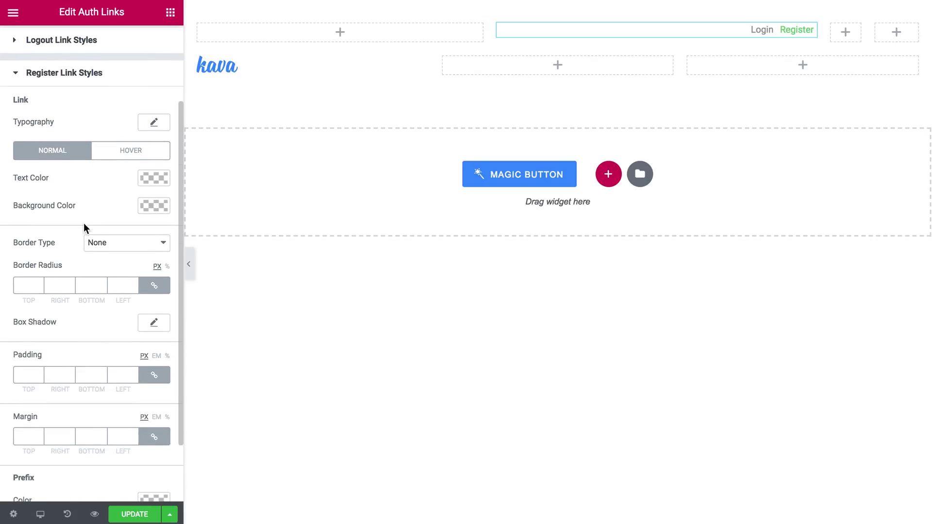
left_click(154, 178)
left_click(76, 176)
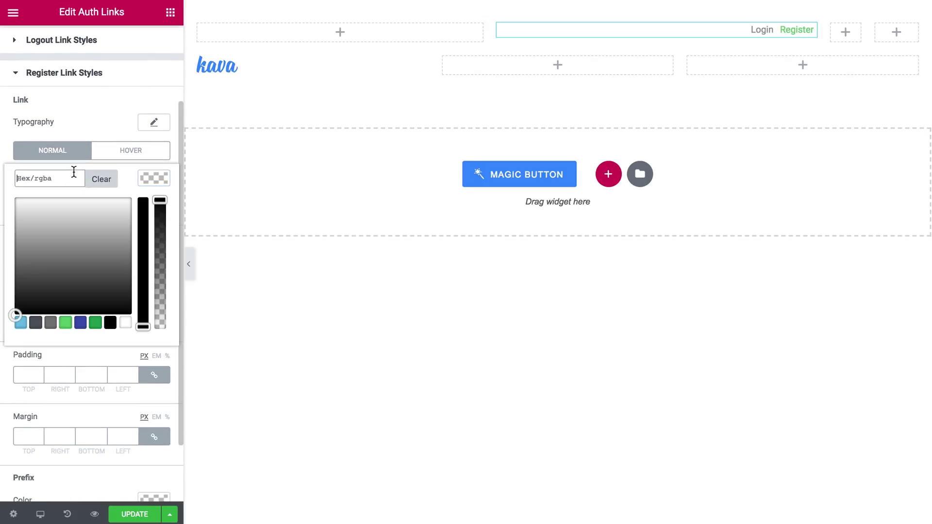
type("999999")
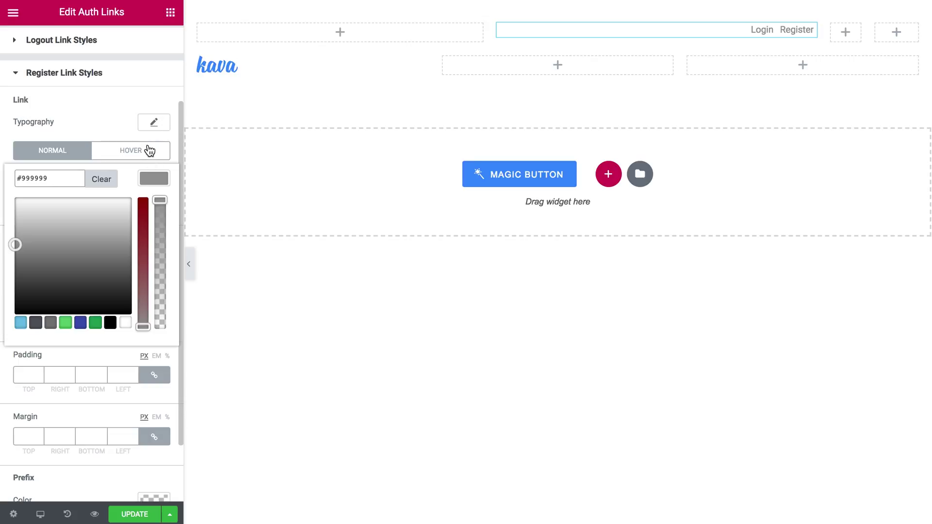
left_click(137, 151)
left_click(148, 179)
left_click(58, 179)
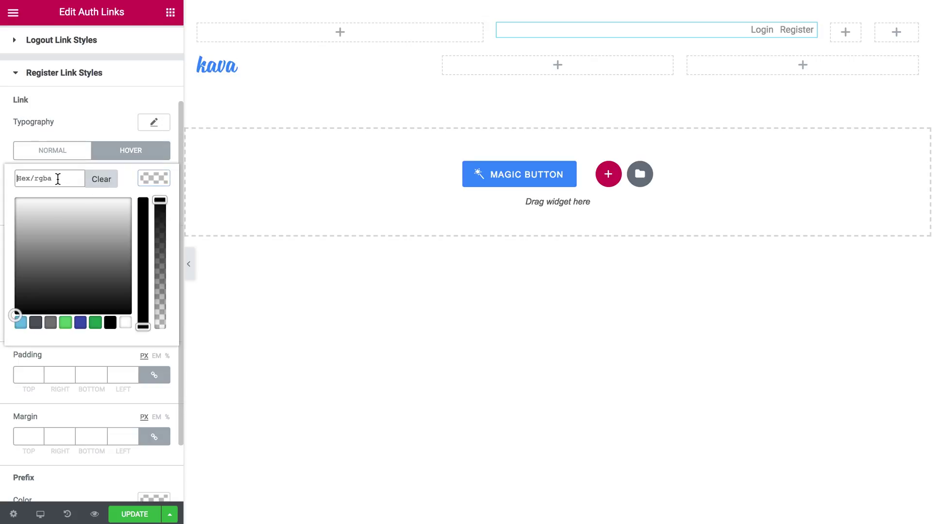
type("#398ffc")
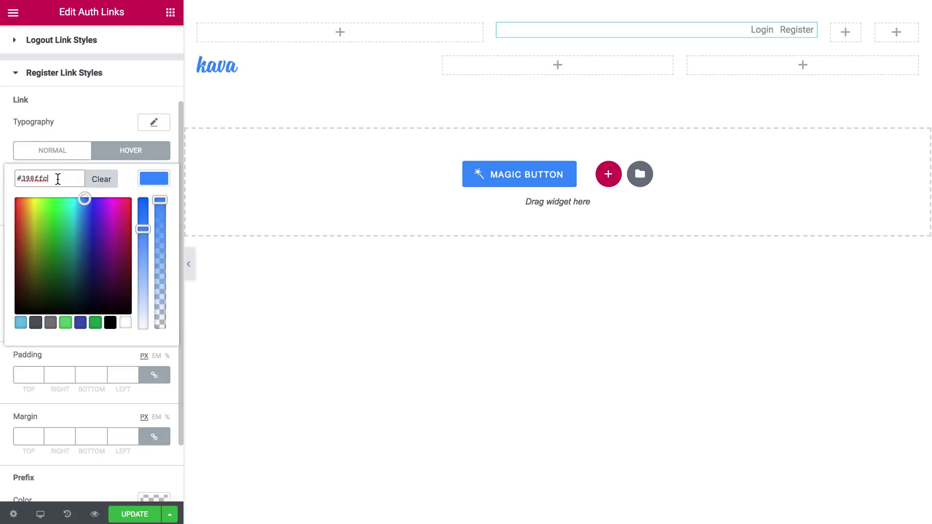
left_click(81, 132)
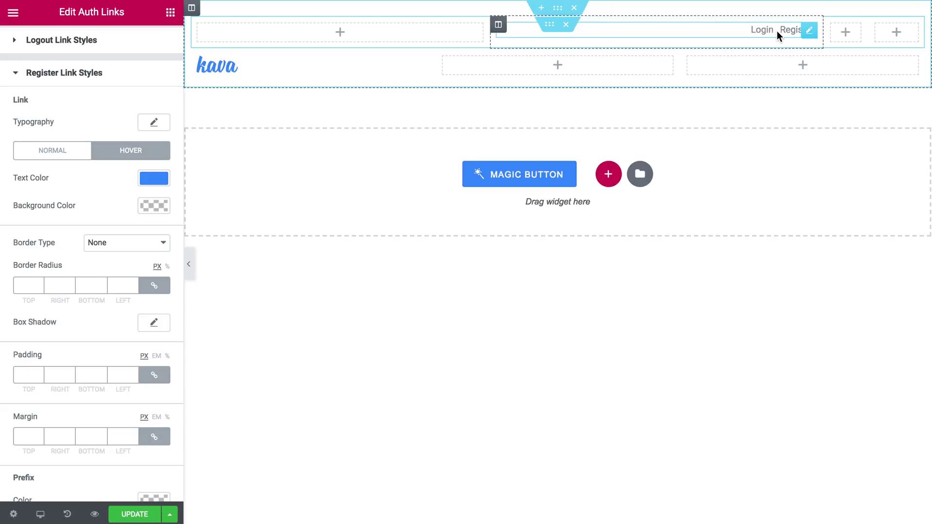
left_click(99, 84)
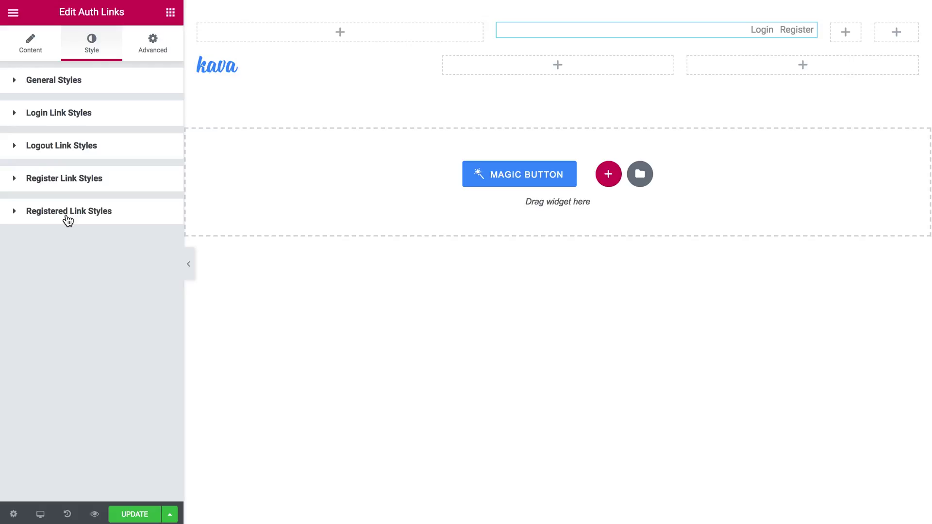
Step: Drag the Jet Blocks Nav Menu into the second row's middle column beside the logo
left_click(170, 13)
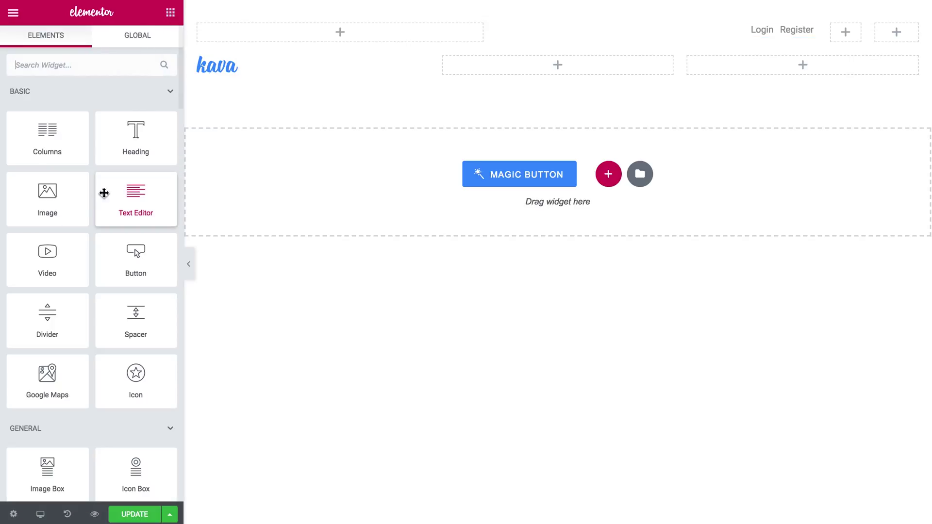
scroll(100, 194, "down", 3)
scroll(97, 204, "down", 15)
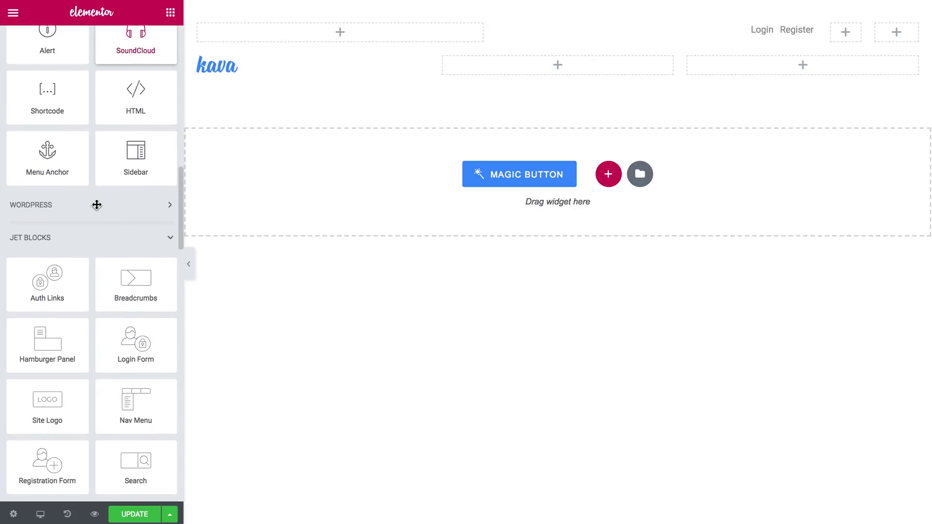
scroll(96, 204, "down", 3)
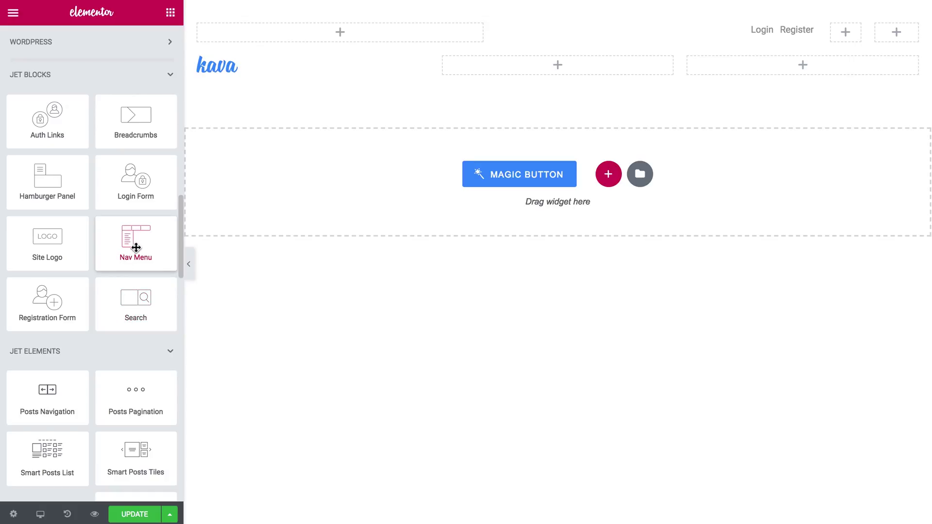
left_click_drag(126, 249, 573, 60)
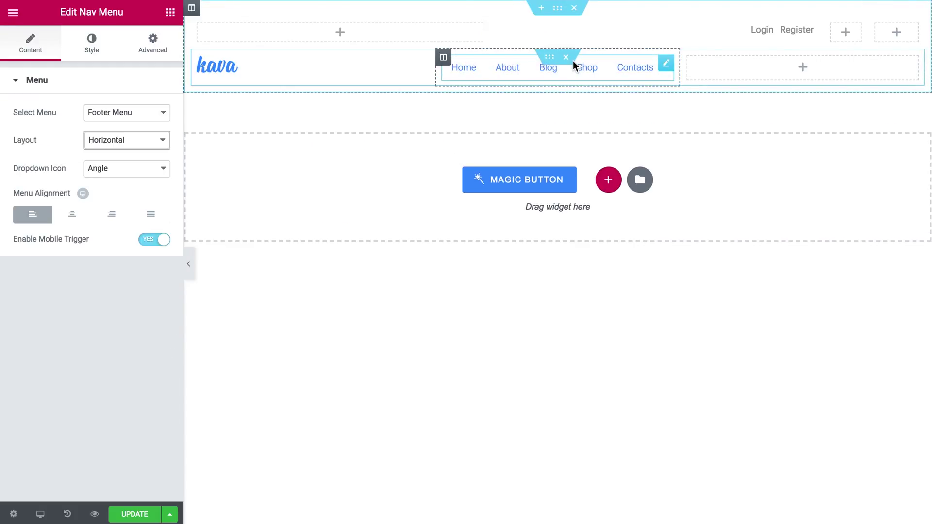
Step: Widen the nav column toward the logo and to the right, and select Main menu
left_click_drag(437, 69, 376, 71)
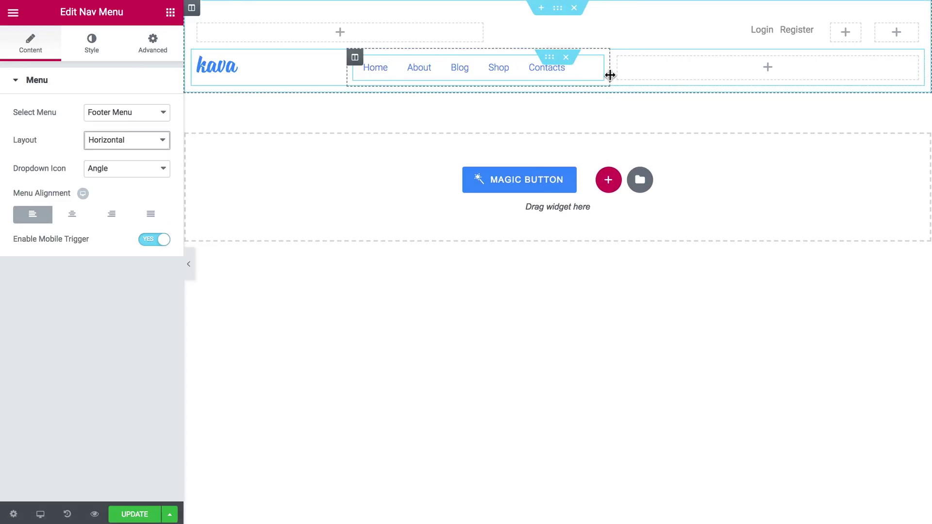
left_click_drag(610, 74, 719, 72)
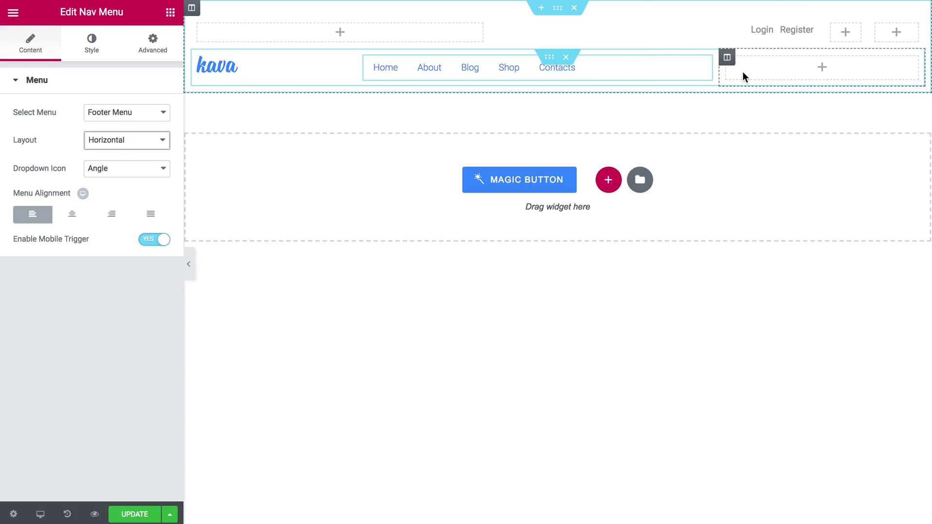
left_click(101, 115)
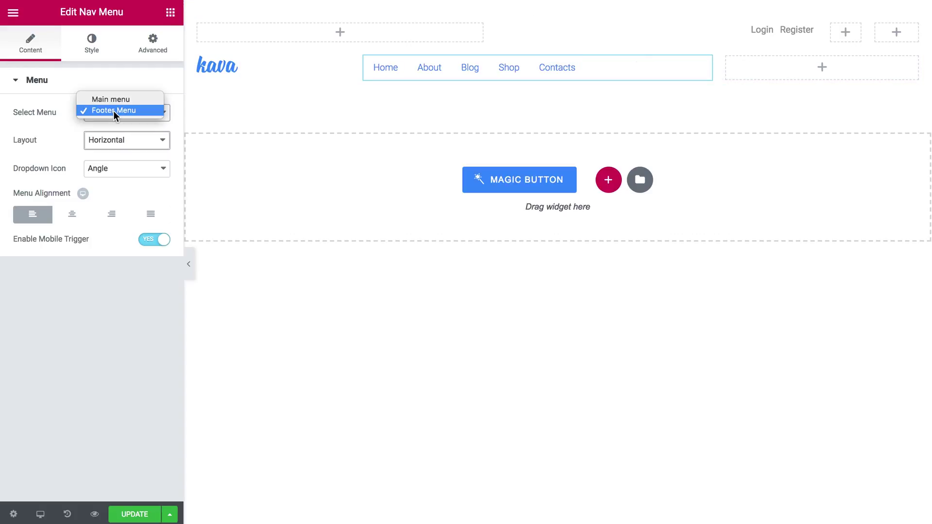
left_click(115, 99)
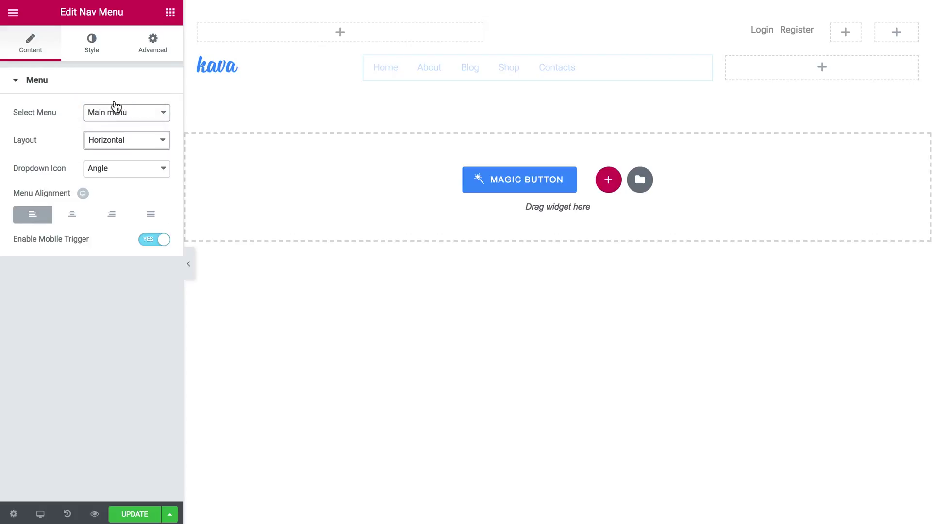
Step: Keep the menu Horizontal with the Angle dropdown icon and center its items
left_click(124, 140)
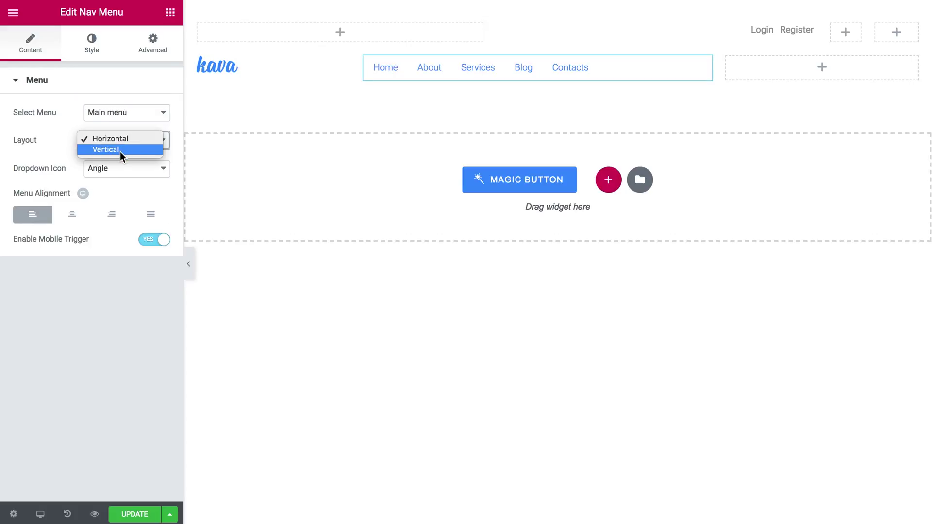
left_click(121, 151)
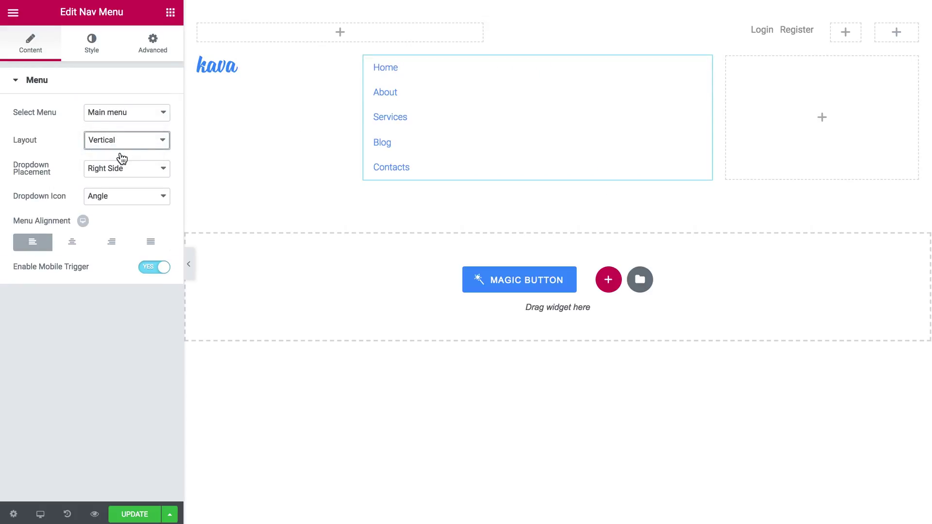
left_click(124, 144)
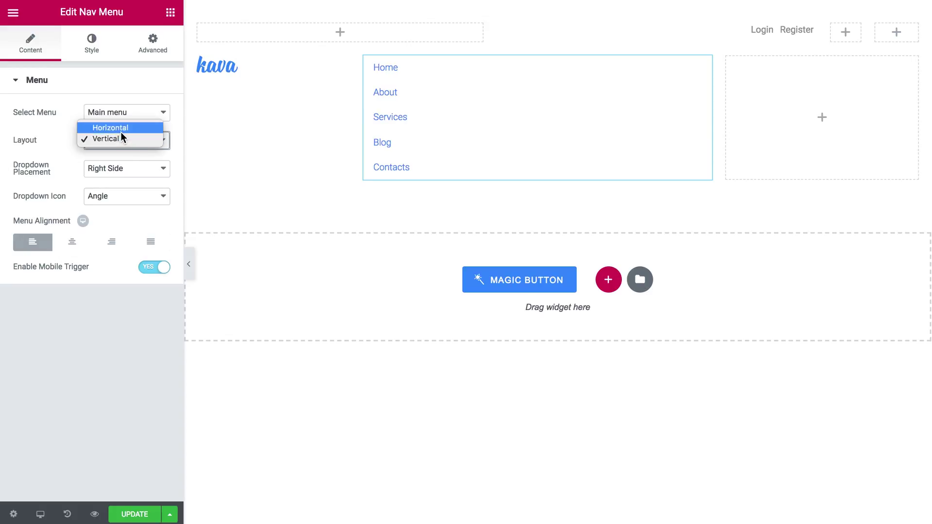
left_click(122, 128)
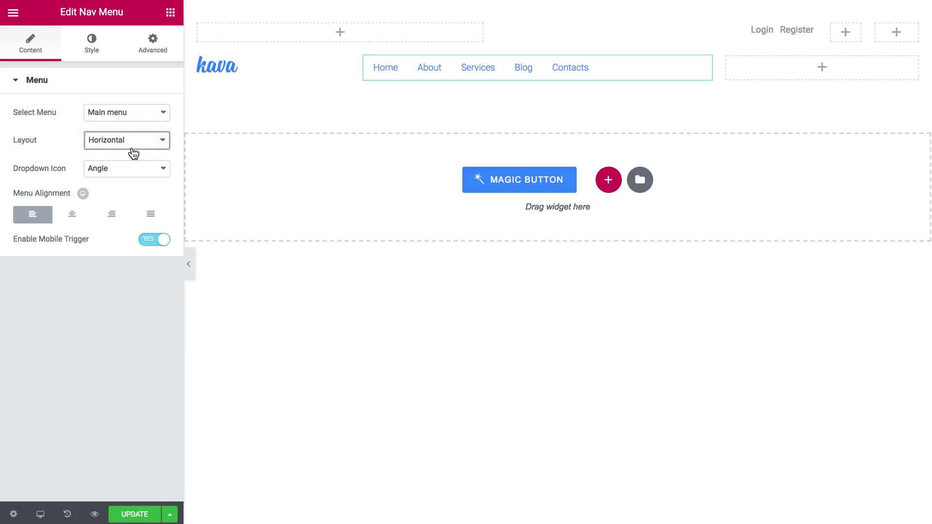
left_click(128, 168)
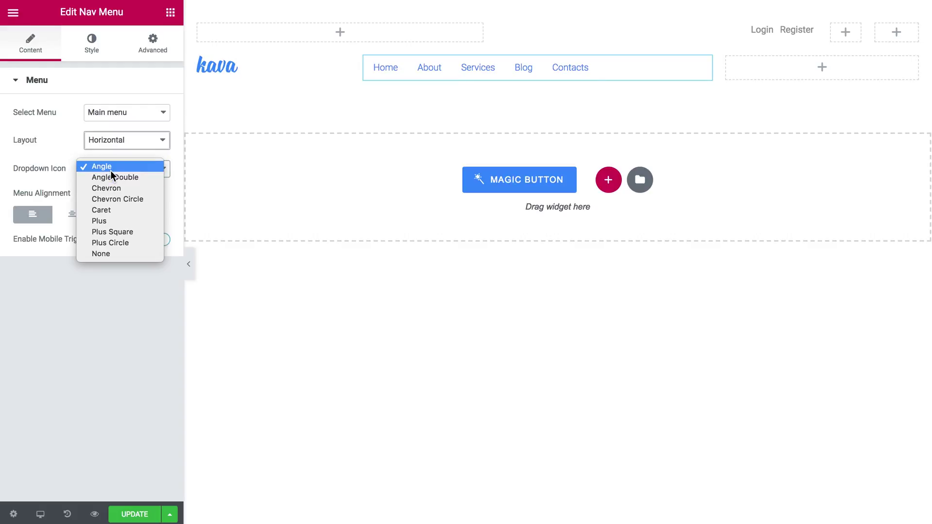
left_click(63, 169)
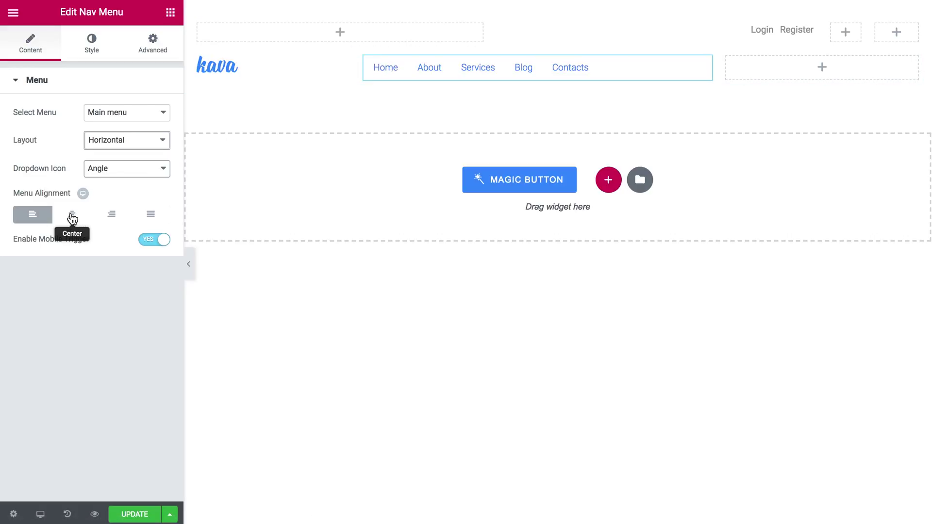
left_click(72, 216)
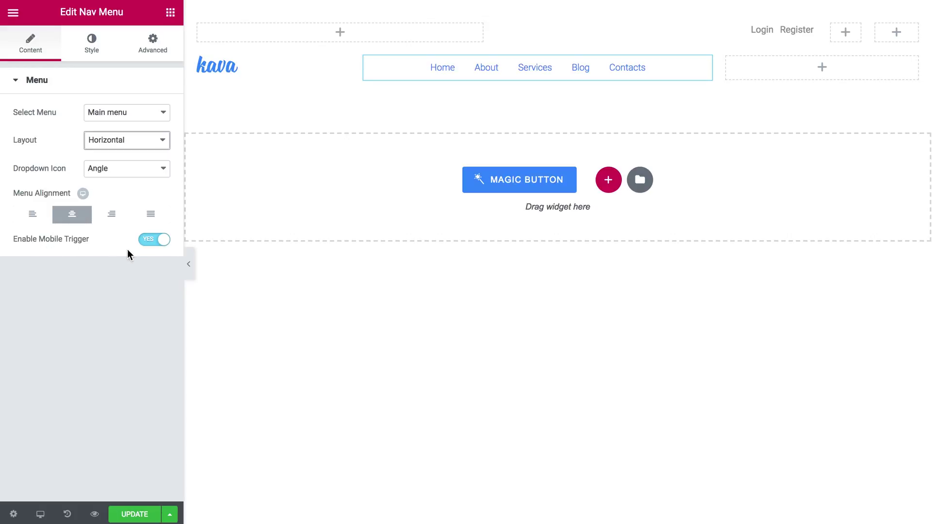
Step: Review the Nav Menu's Dropdown container styles after collapsing Top Level Items, then collapse Dropdown
left_click(93, 49)
left_click(76, 84)
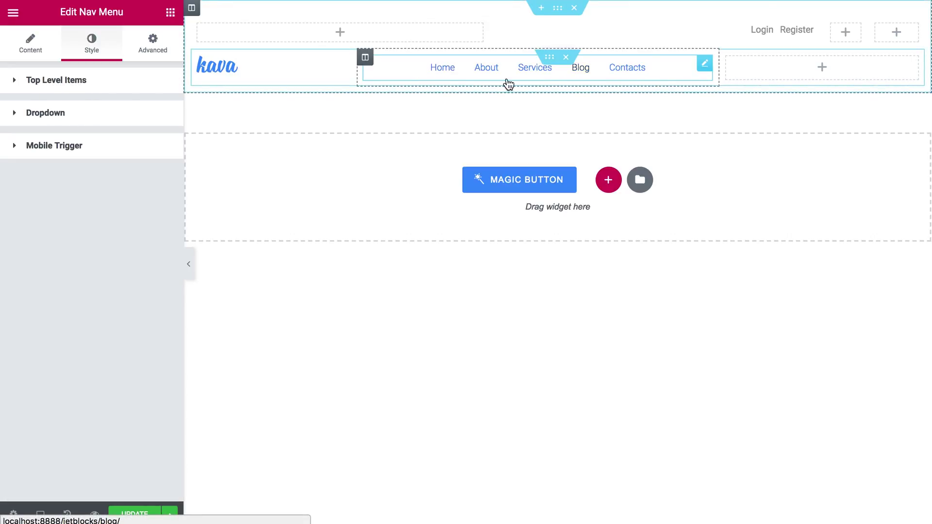
left_click(81, 122)
scroll(71, 175, "down", 10)
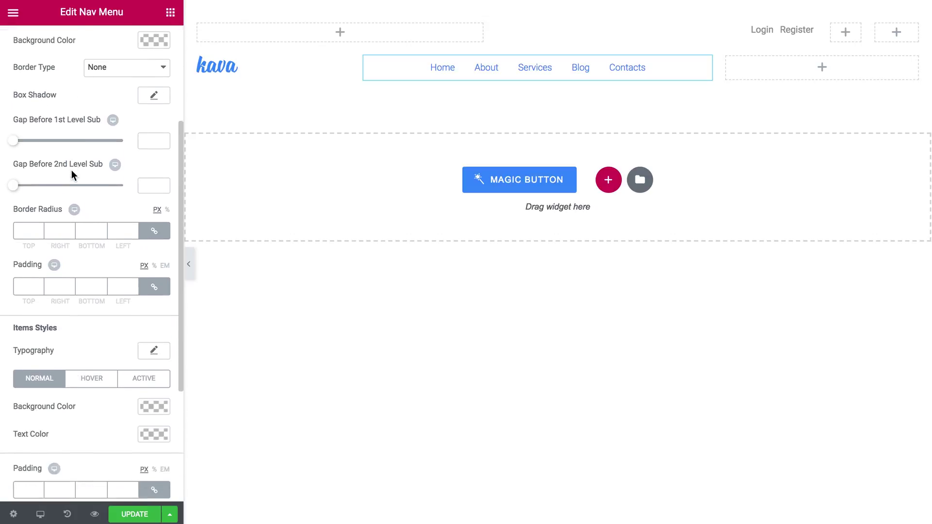
scroll(72, 175, "up", 10)
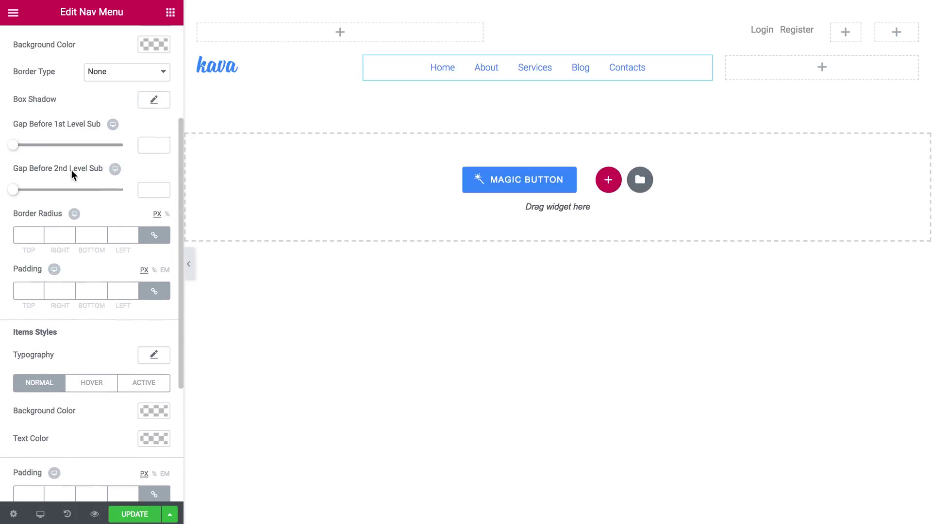
left_click(85, 114)
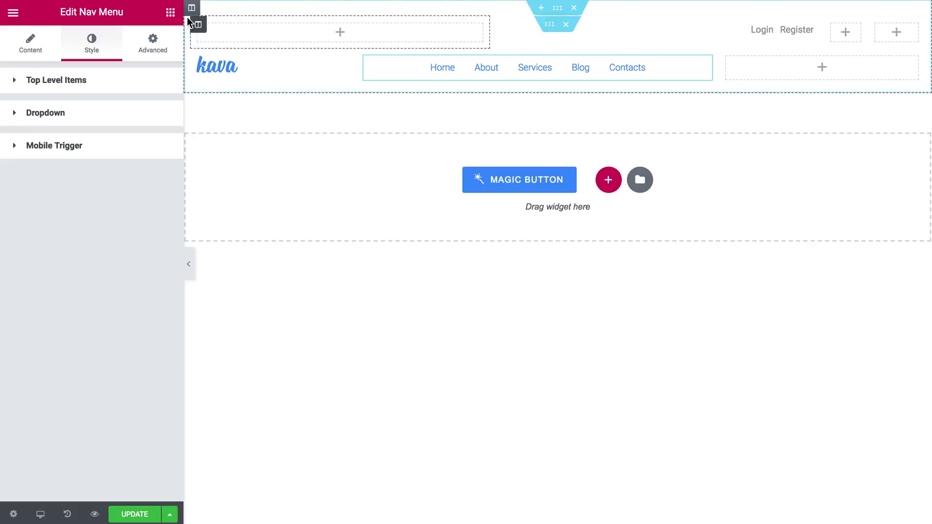
Step: Drop a Jet Blocks Search widget into the top row's right column and widen that column
left_click(170, 12)
scroll(135, 243, "down", 20)
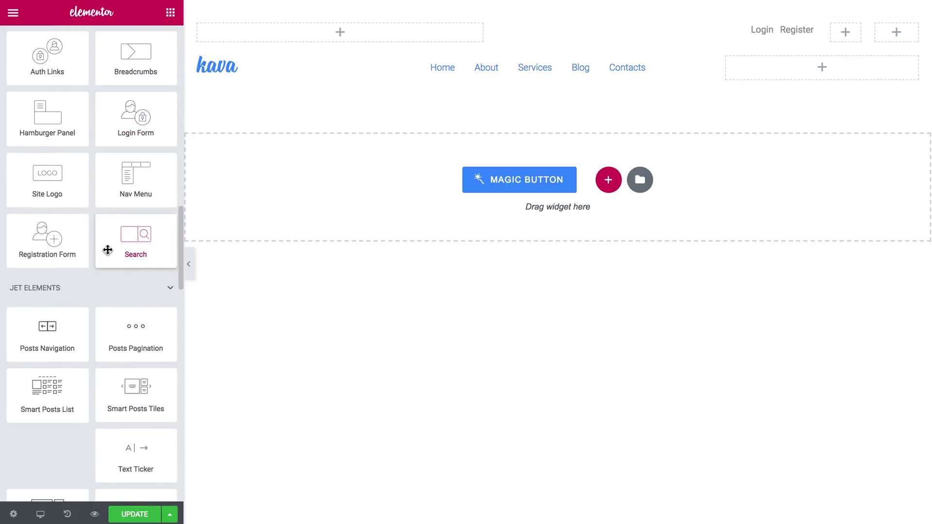
left_click_drag(114, 251, 845, 37)
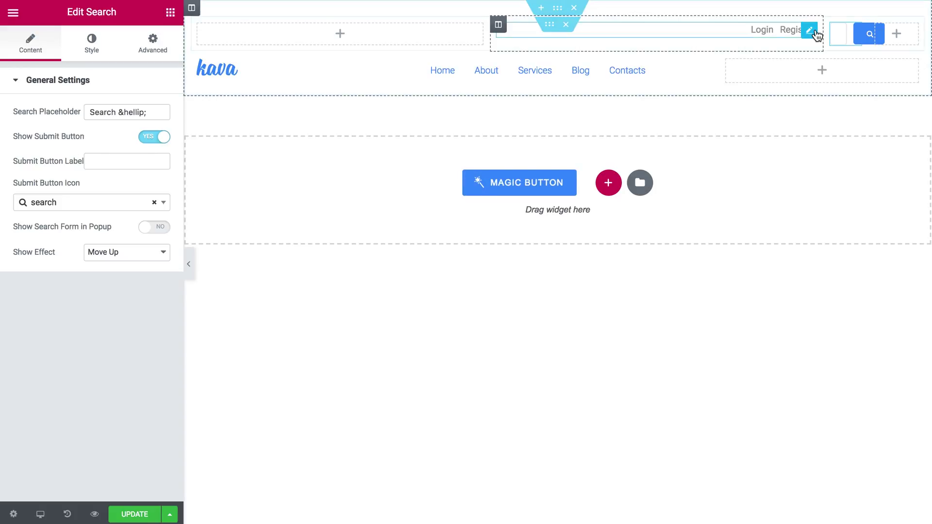
left_click_drag(825, 43, 617, 44)
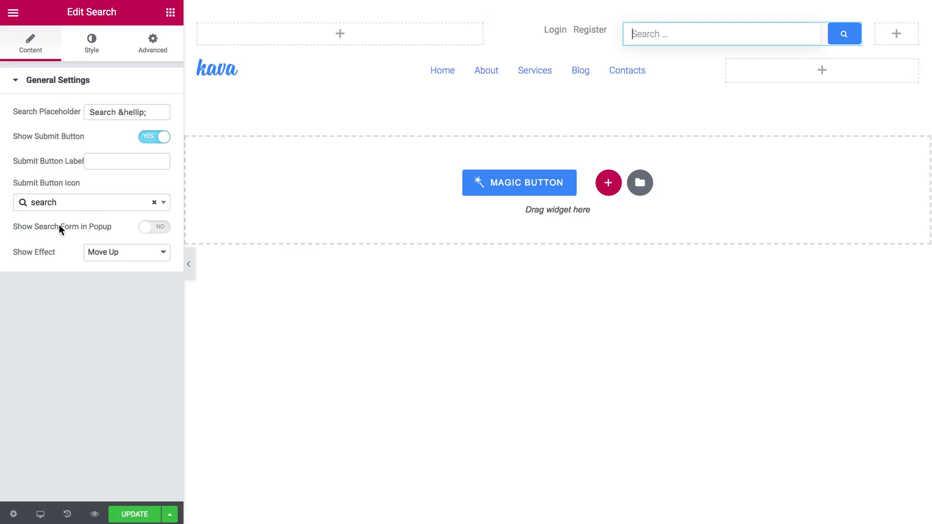
Step: Enable Show Search Form in Popup, preview and close the popup, keeping the Move Up effect
left_click(151, 231)
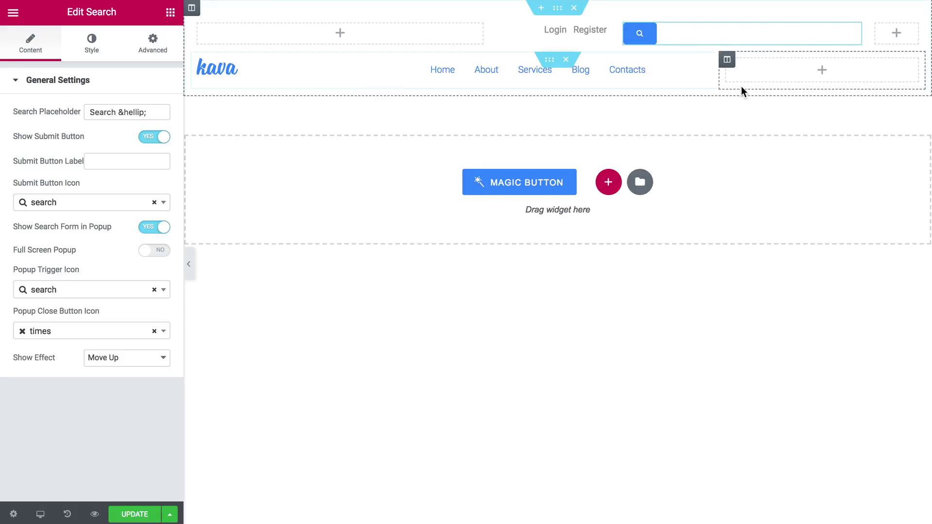
left_click(640, 36)
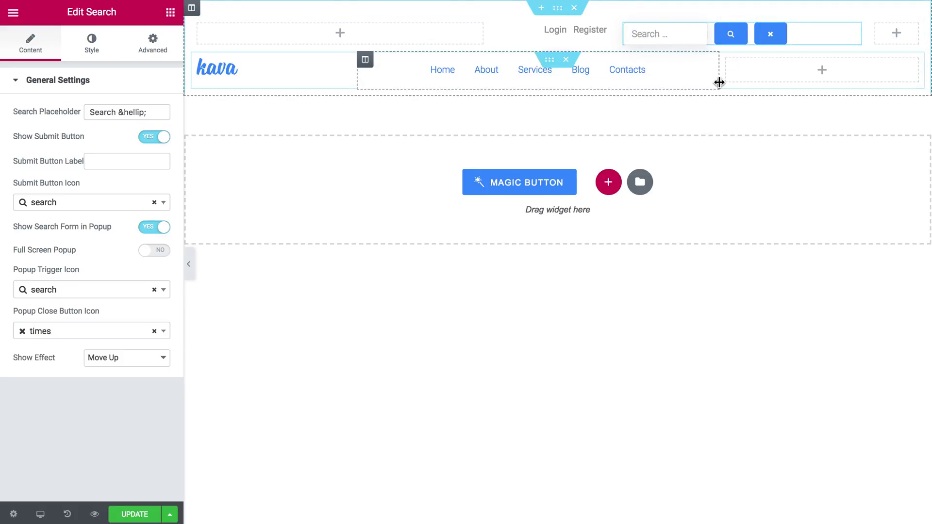
left_click(771, 35)
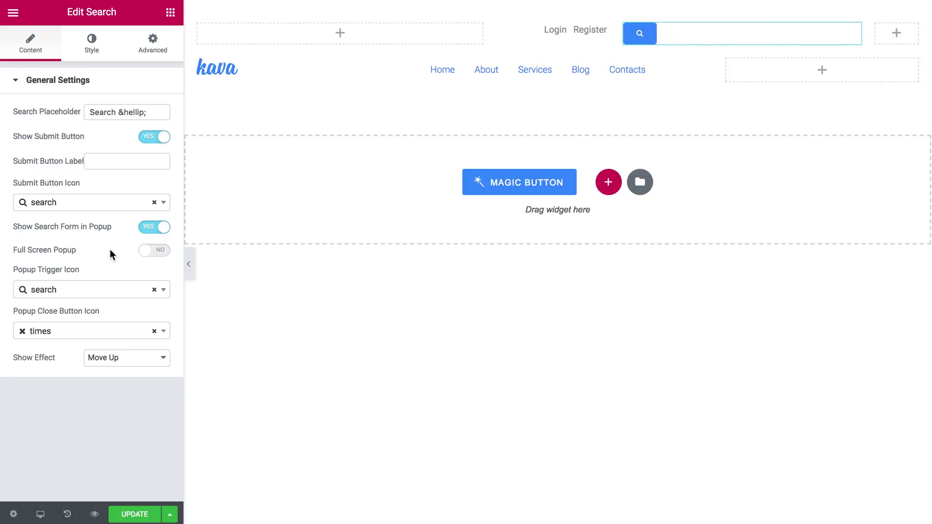
left_click(147, 363)
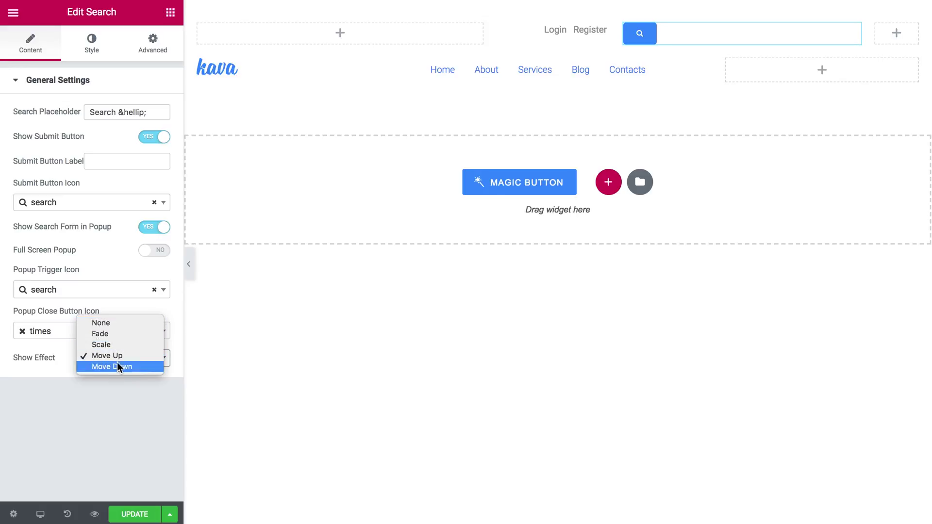
left_click(37, 363)
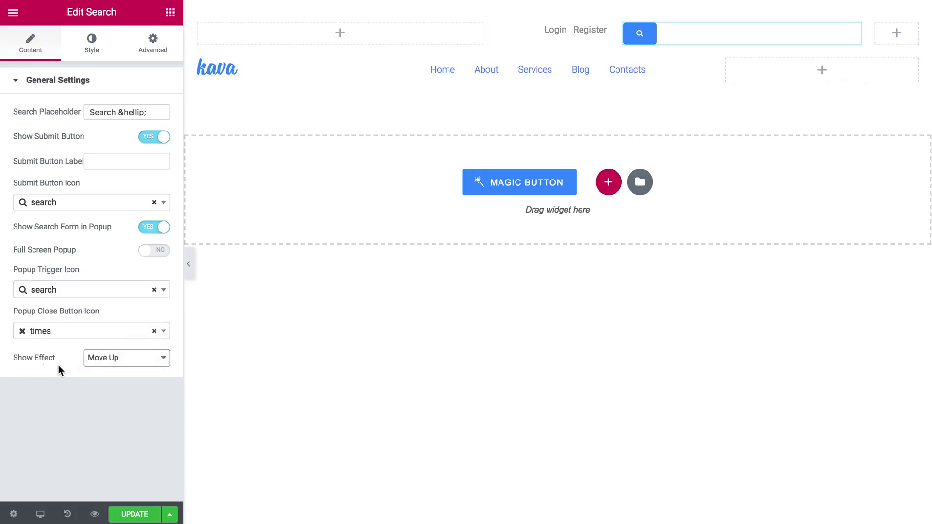
left_click(92, 44)
Step: Set the Popup Trigger alignment to Right
scroll(44, 315, "down", 5)
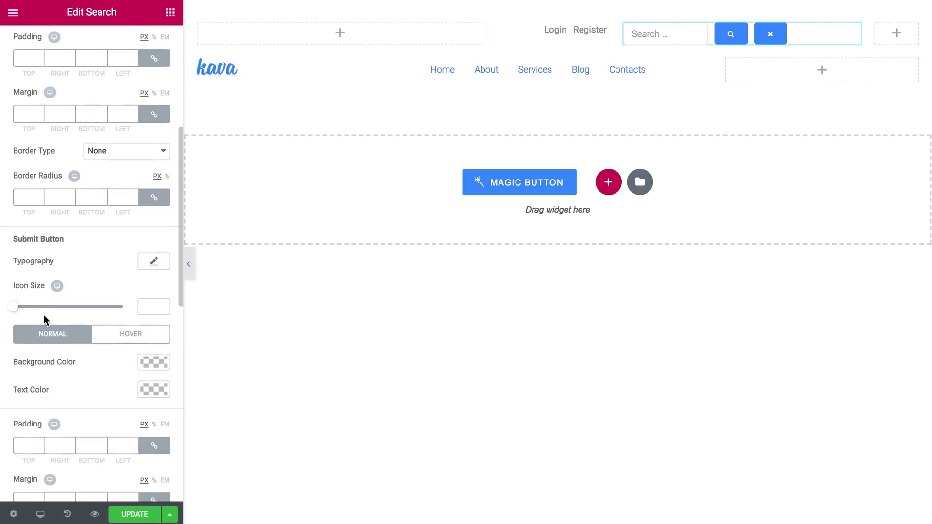
scroll(43, 314, "down", 10)
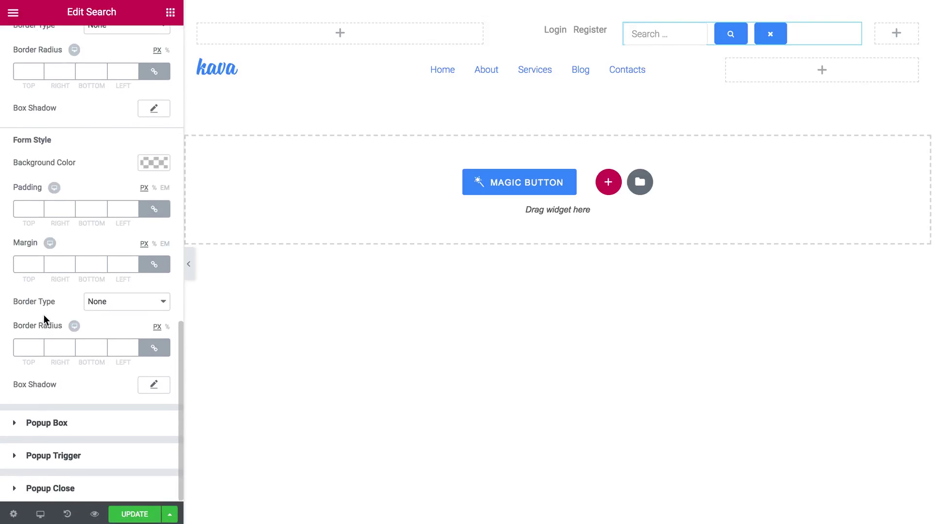
scroll(44, 318, "up", 15)
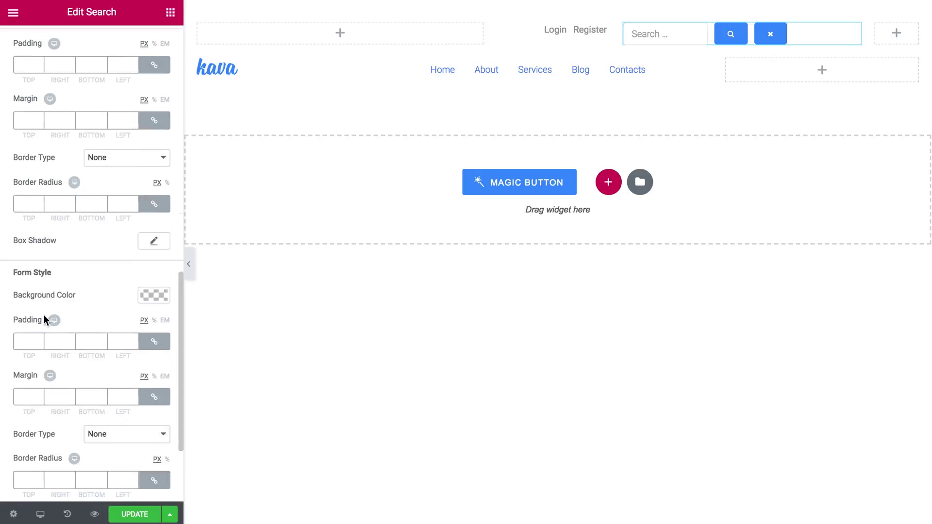
scroll(43, 315, "up", 3)
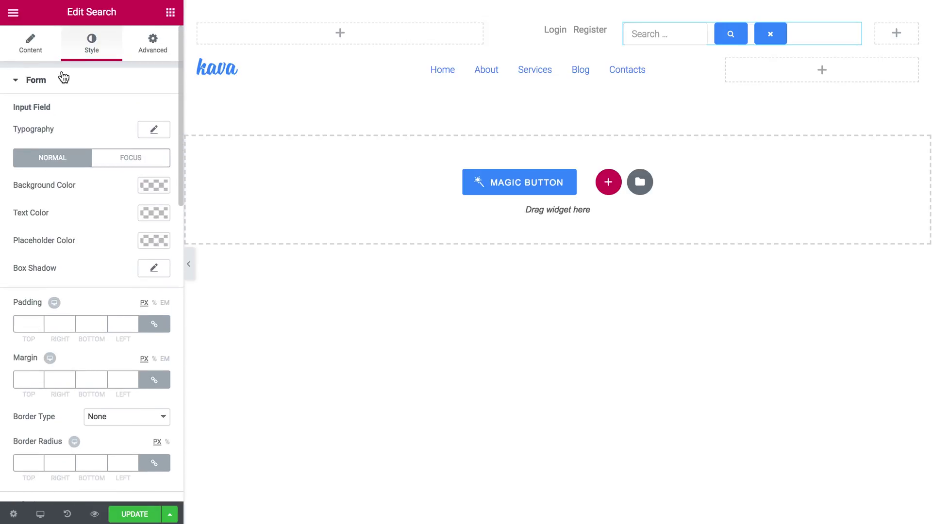
left_click(41, 86)
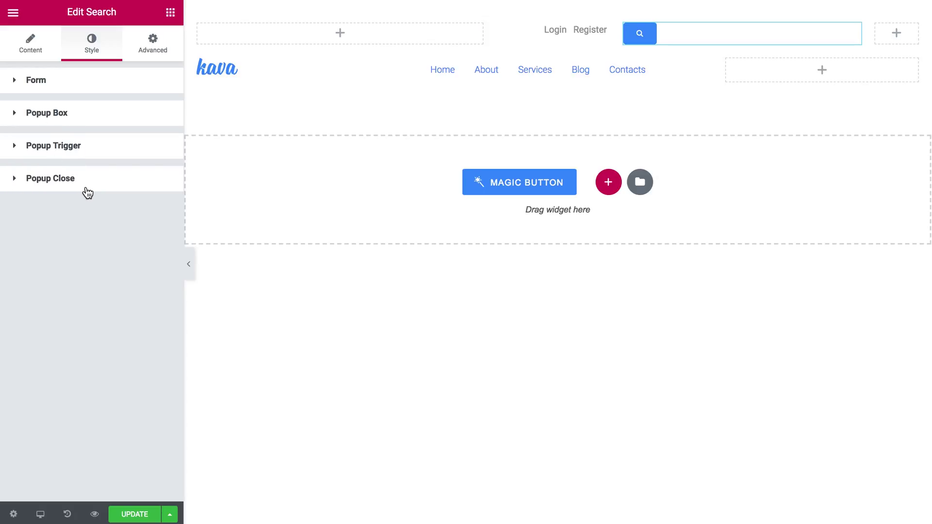
left_click(66, 152)
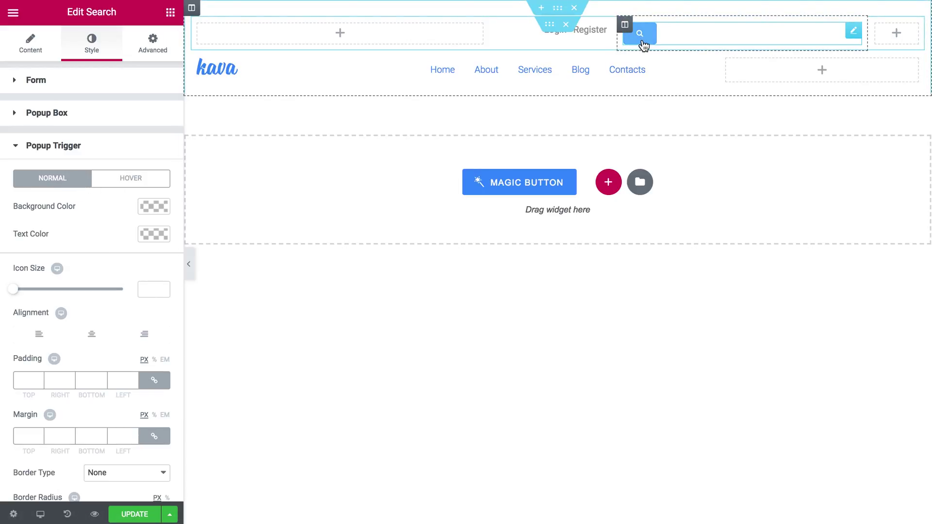
left_click(142, 335)
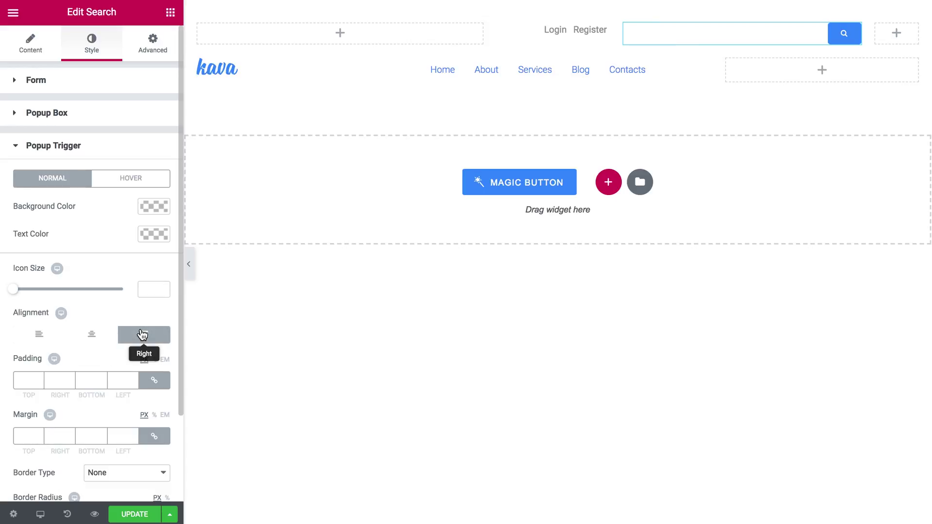
Step: Give the normal trigger a white background and #999999 icon colour
left_click(154, 208)
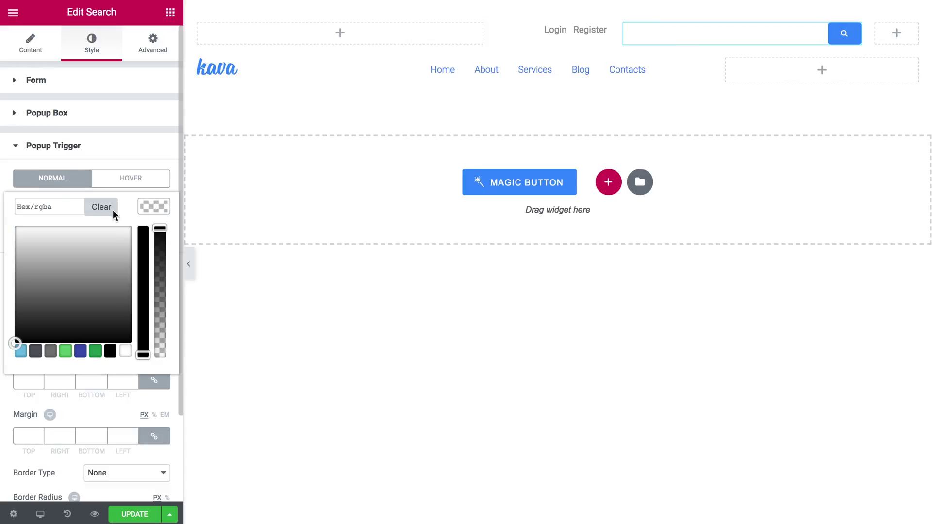
left_click(125, 351)
left_click(128, 150)
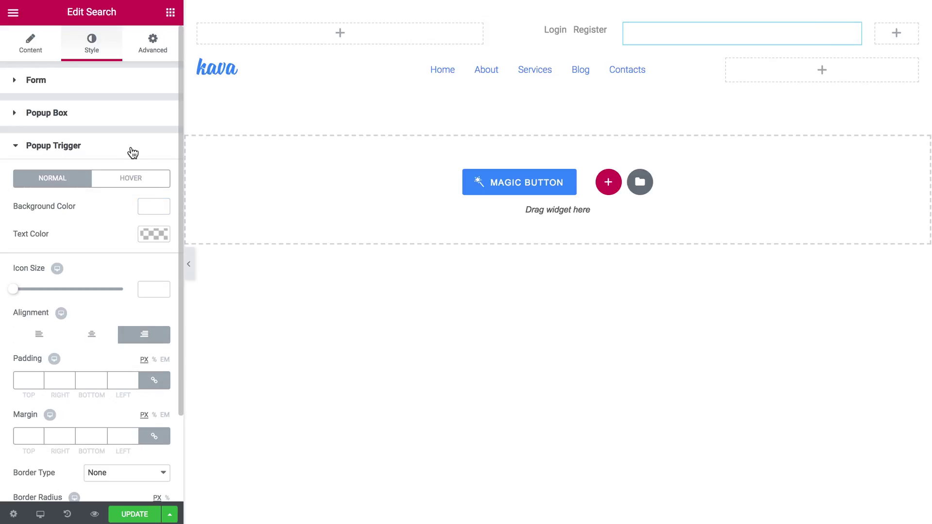
left_click(152, 237)
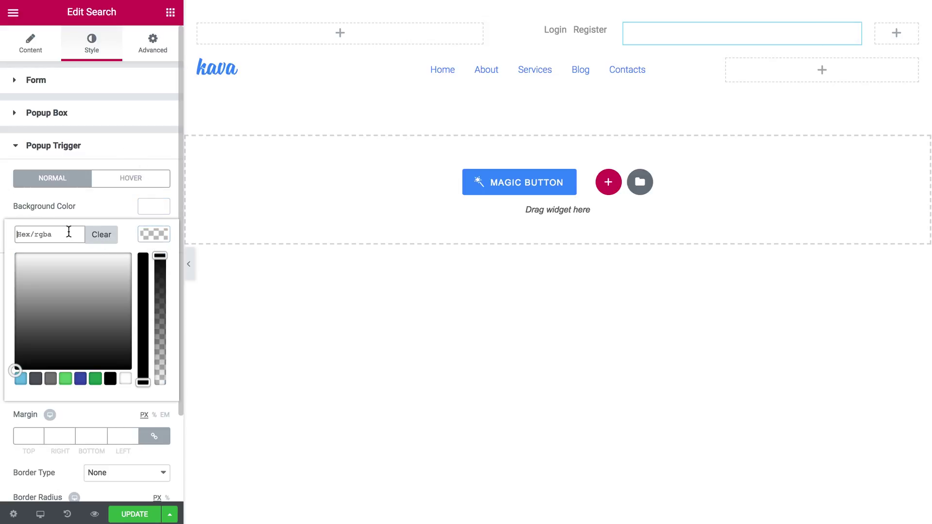
type("#999999")
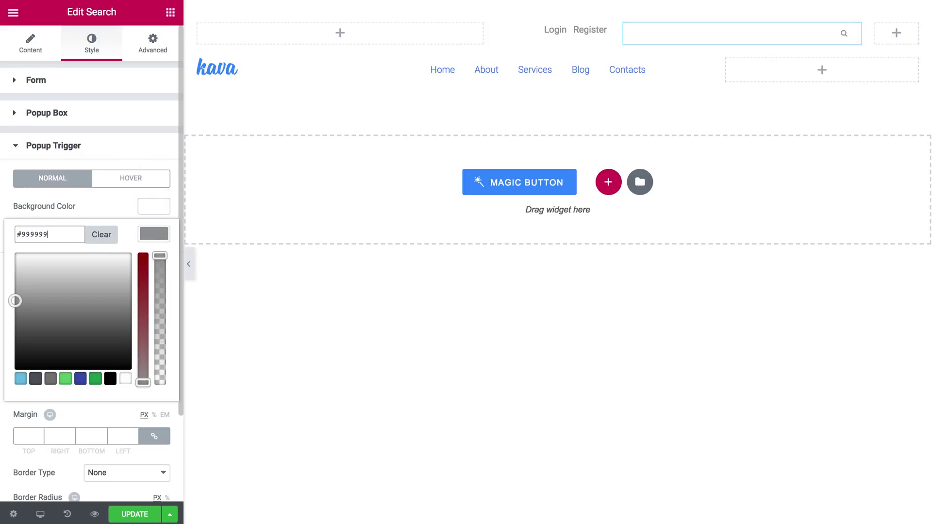
Step: Give the hover trigger a white background and blue #398ffc icon colour
left_click(126, 185)
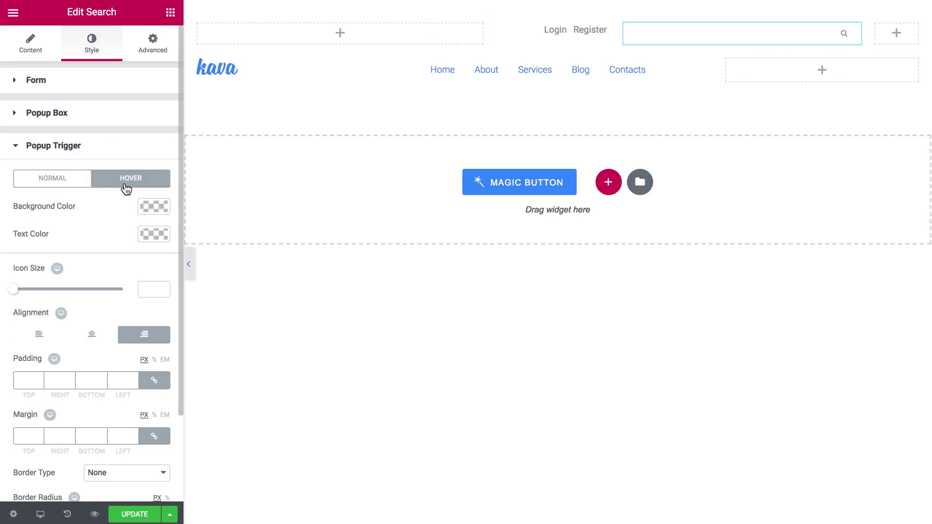
left_click(153, 209)
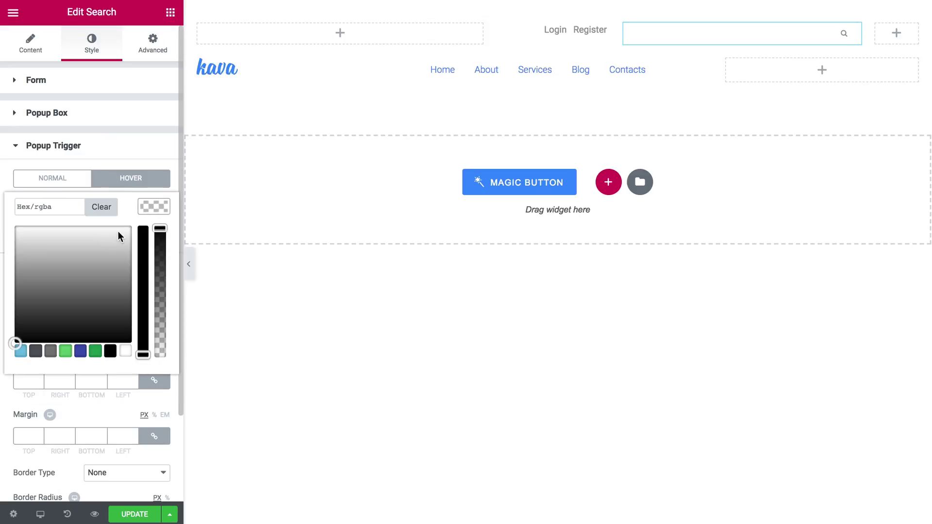
left_click(126, 355)
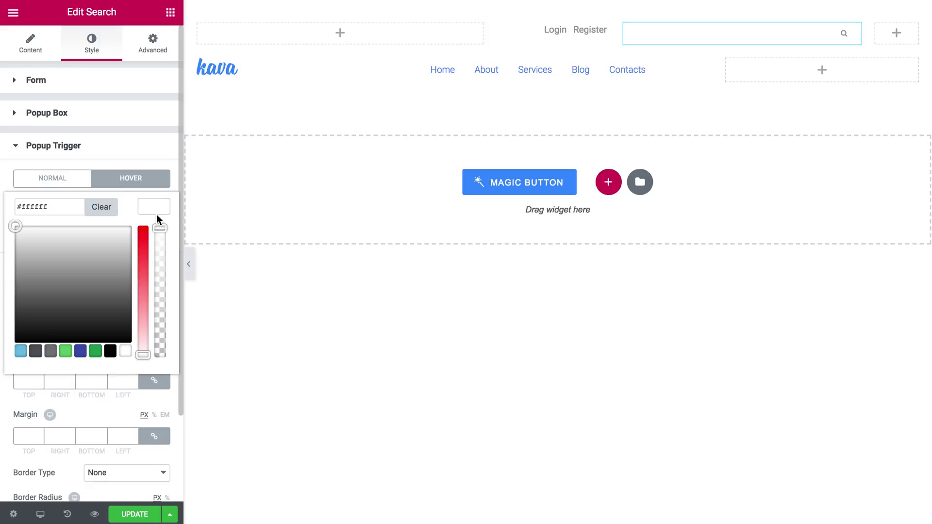
left_click(156, 214)
left_click(159, 236)
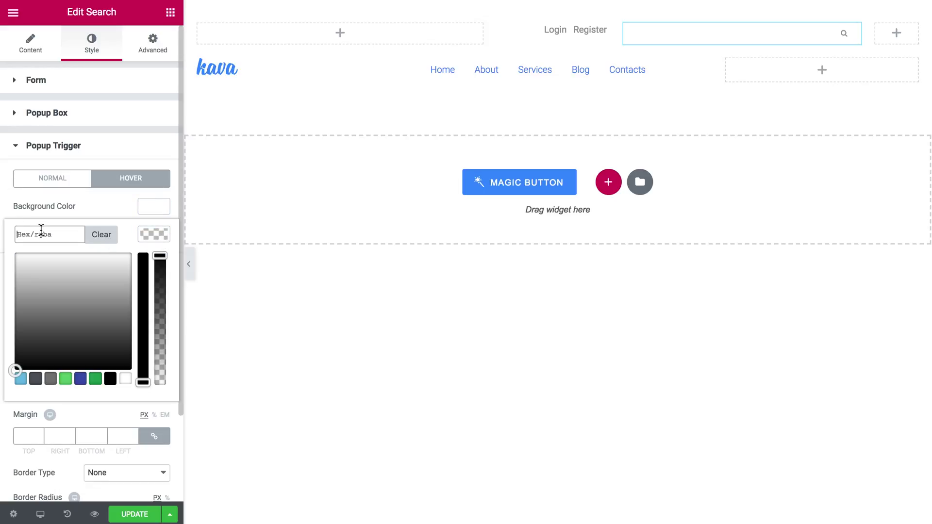
type("#398ffc")
left_click(57, 200)
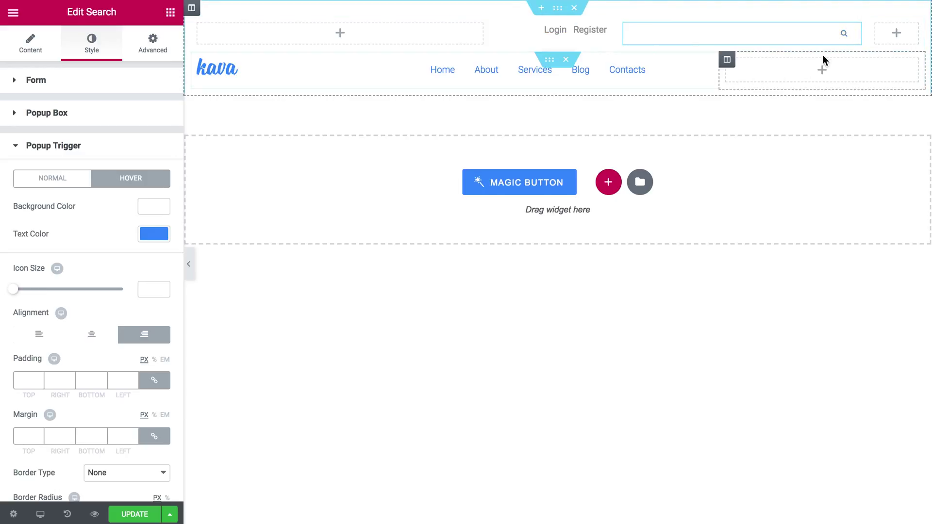
Step: Enlarge the search trigger icon to size 18
scroll(95, 269, "down", 1)
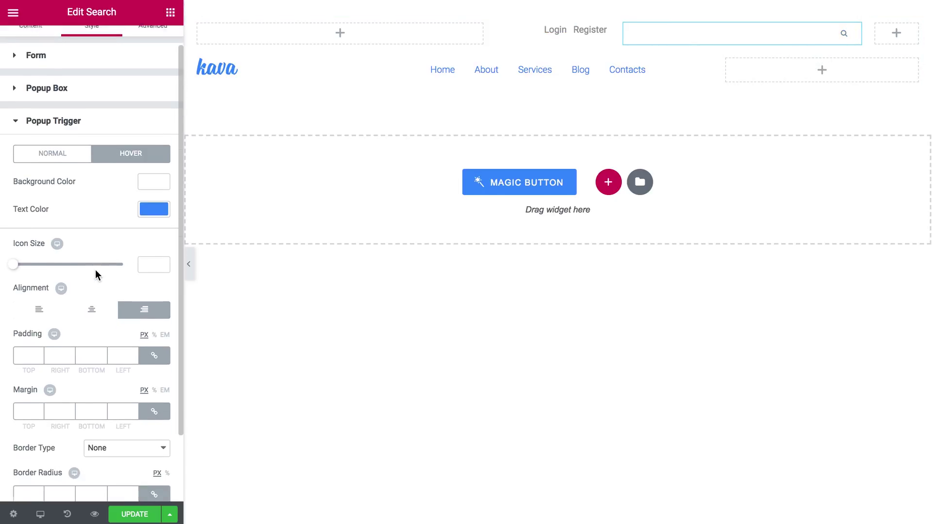
scroll(95, 269, "up", 1)
scroll(95, 270, "down", 3)
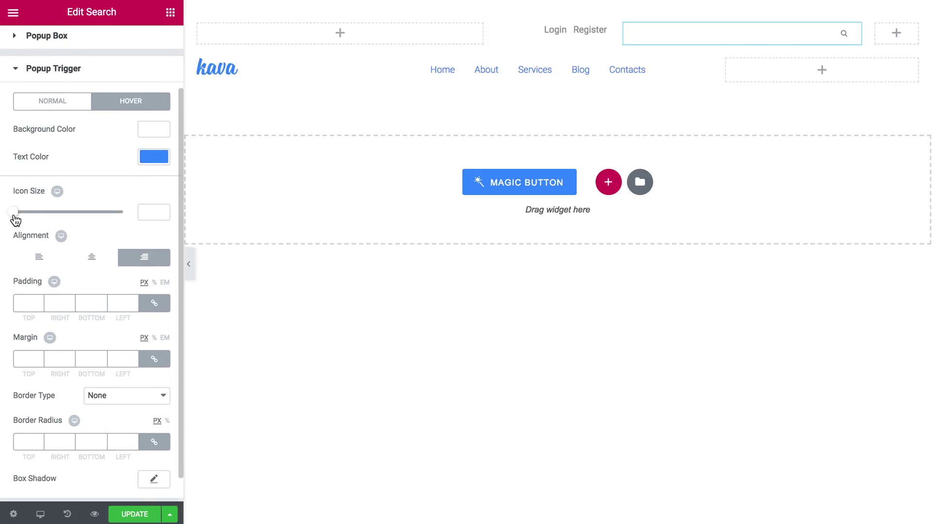
left_click_drag(15, 219, 24, 222)
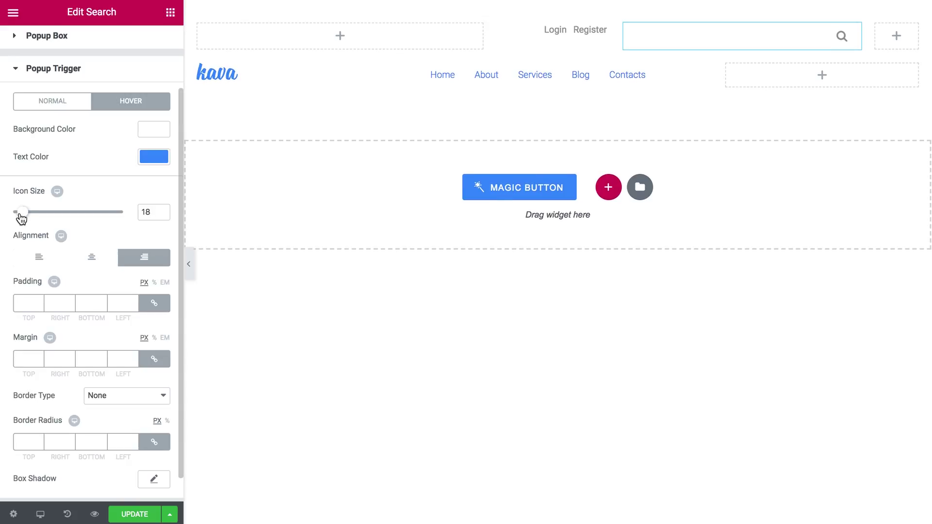
left_click(17, 68)
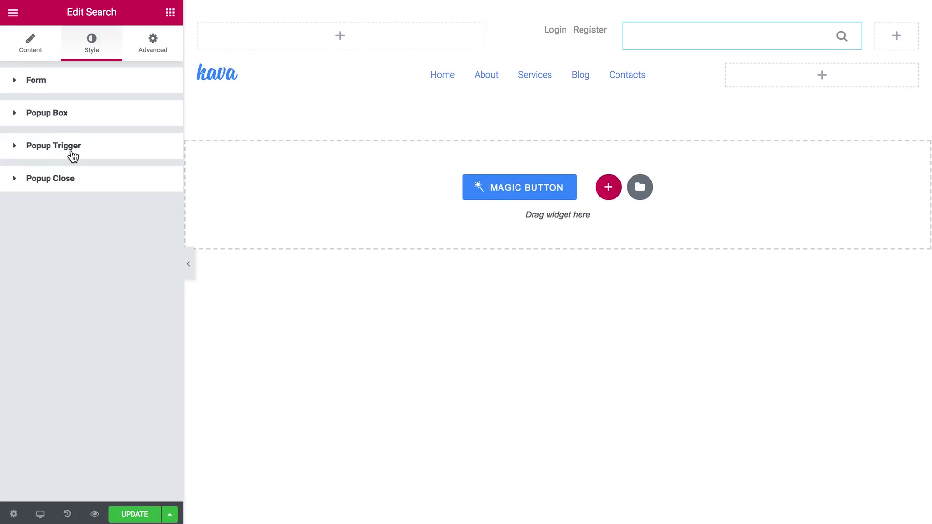
Step: Set the search Popup Content Width to 368 px and review Popup Close styles
left_click(839, 42)
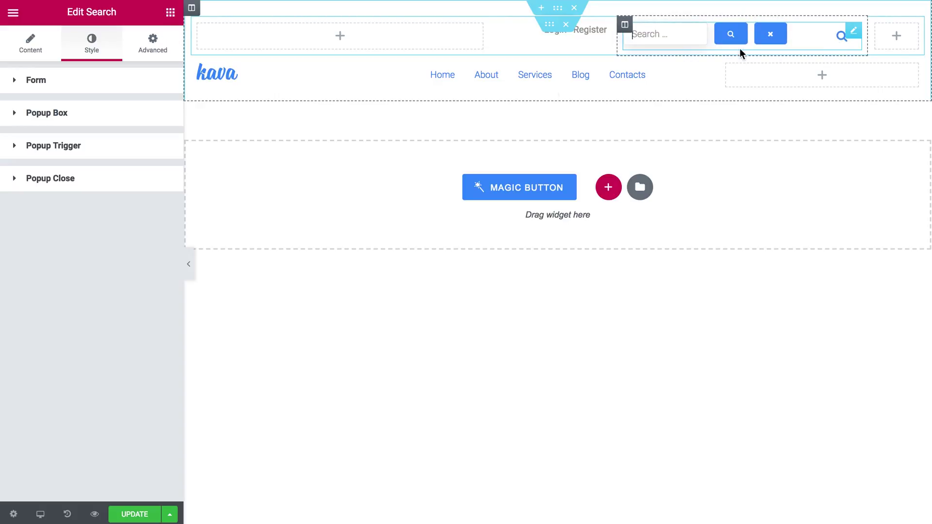
left_click(41, 120)
left_click_drag(16, 171, 46, 171)
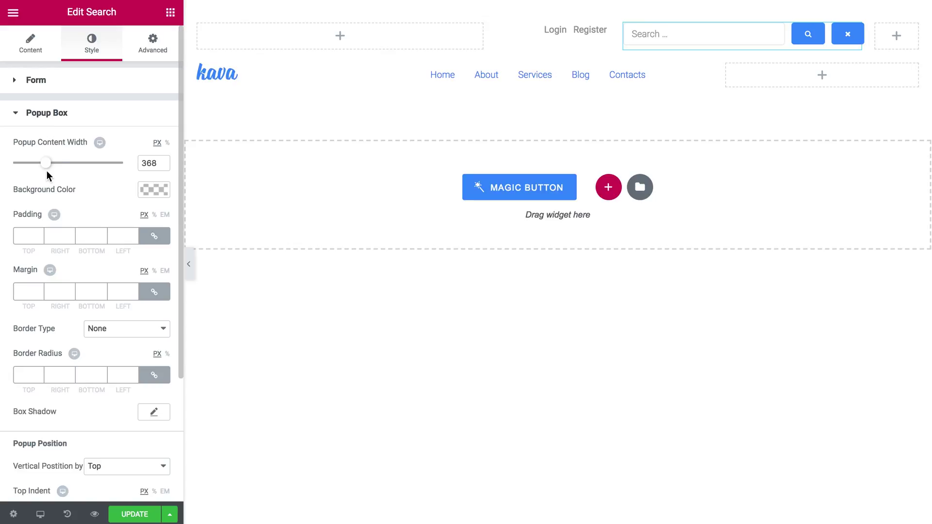
left_click(61, 117)
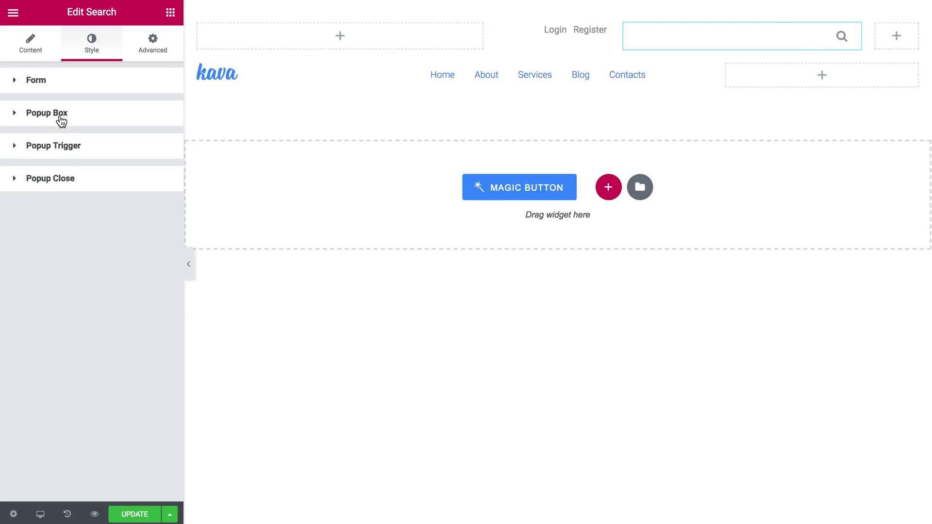
left_click(63, 184)
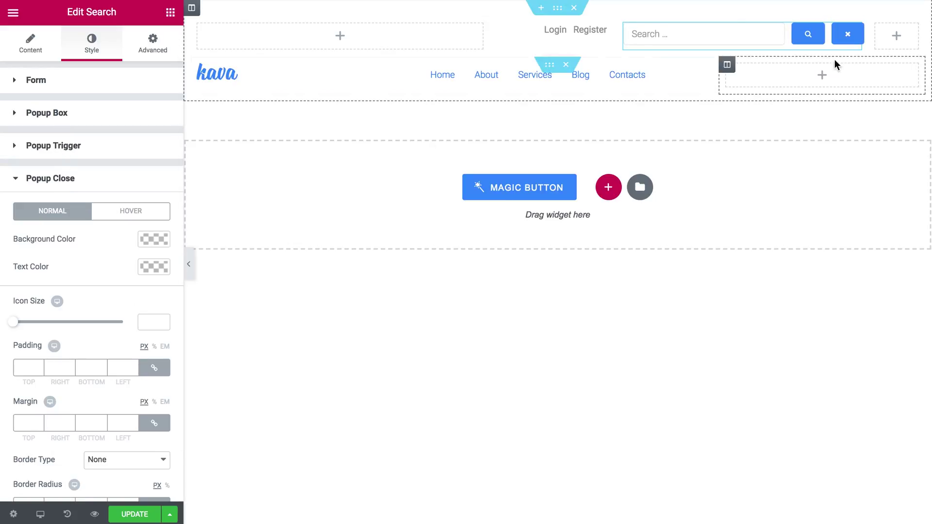
left_click(147, 178)
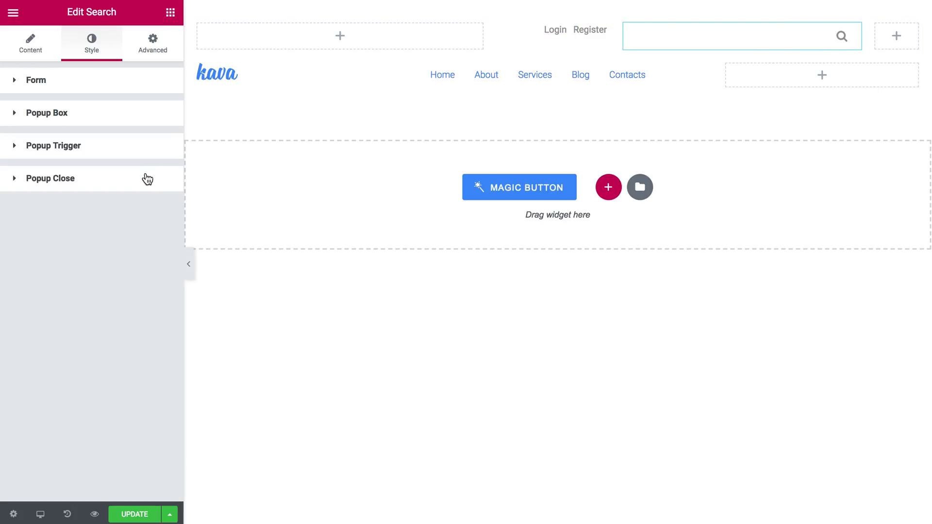
Step: Narrow the search column so Login and Register shift right, then preview the header
left_click_drag(616, 44, 809, 36)
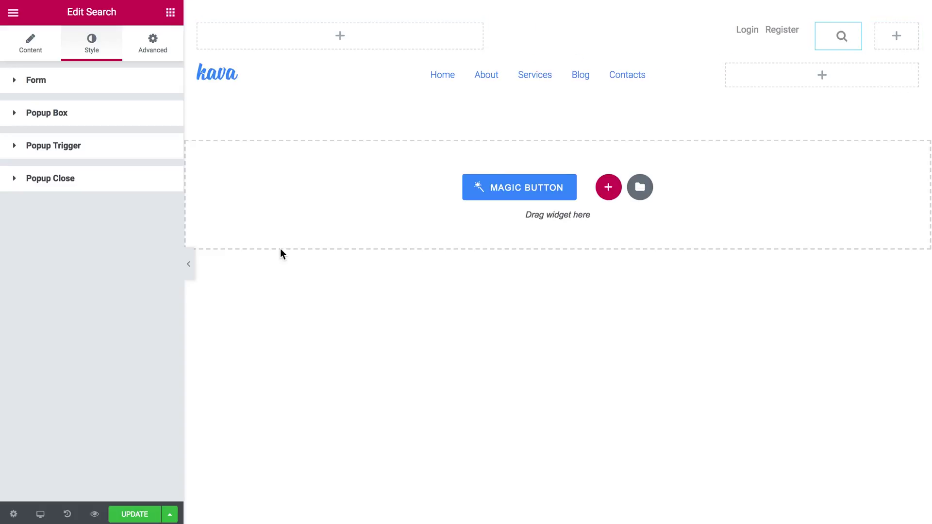
left_click(190, 274)
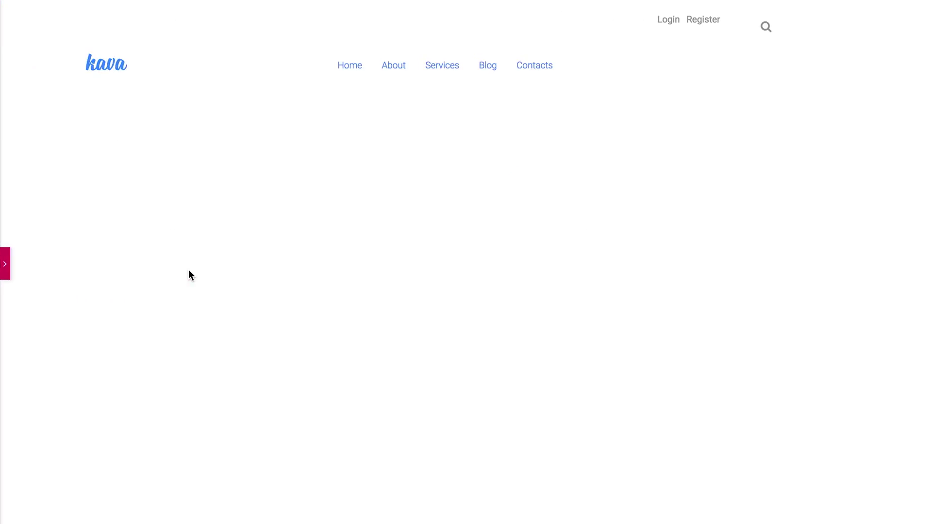
left_click(4, 265)
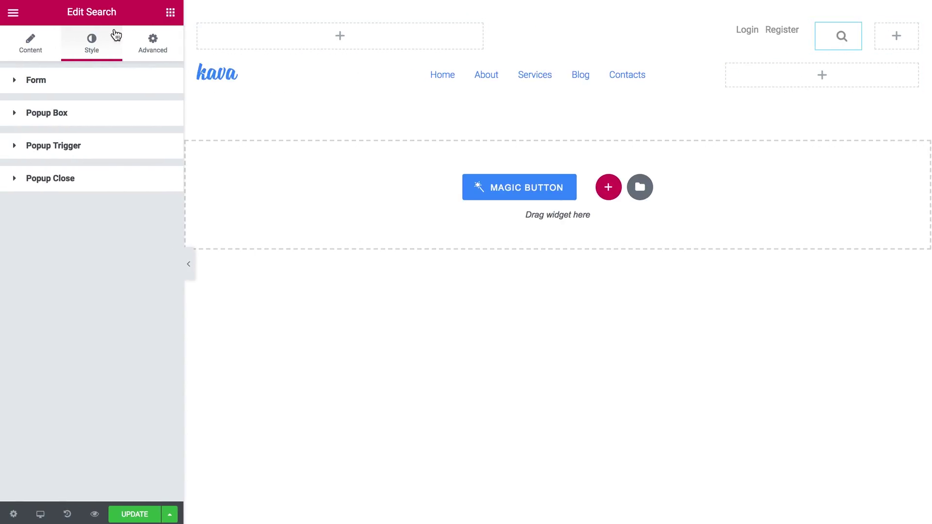
Step: Add a top-left H6 Heading reading 'Creating Custom Headers is EASY with JetBlocks'
left_click(171, 12)
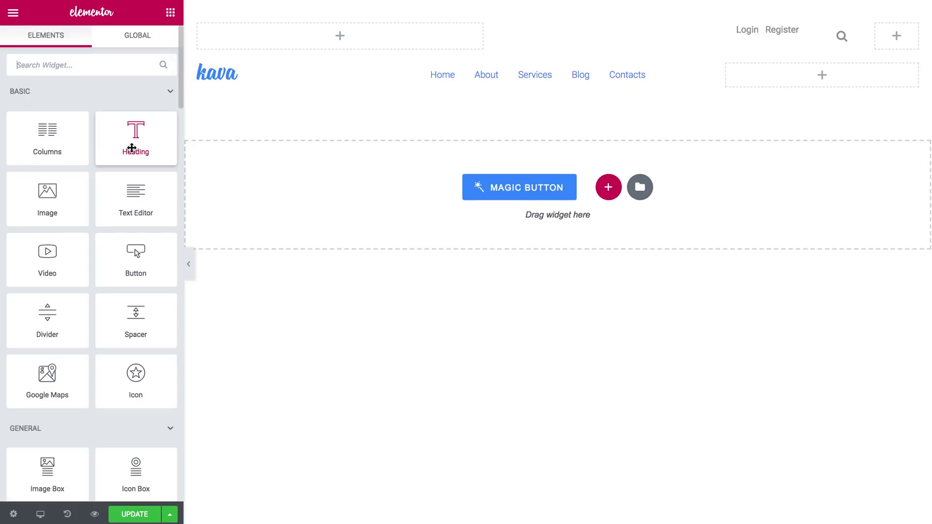
left_click_drag(127, 144, 261, 30)
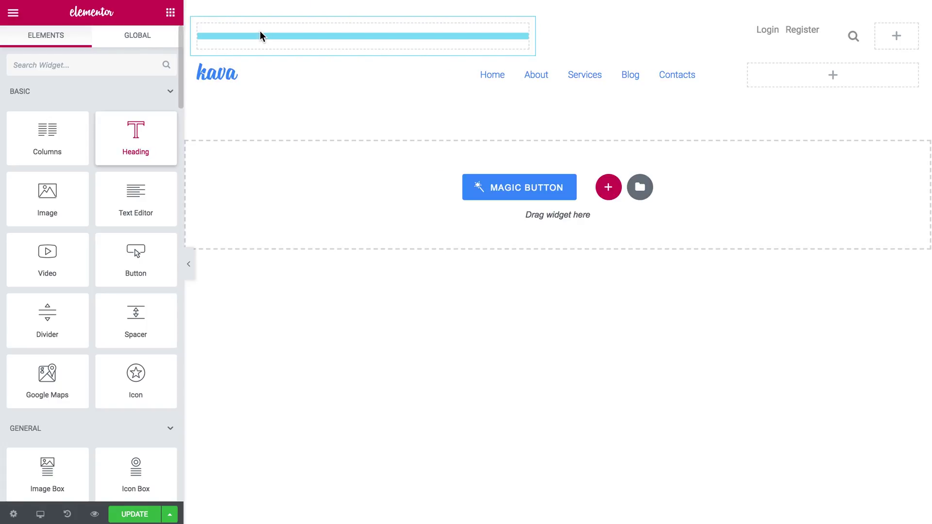
triple_click(128, 130)
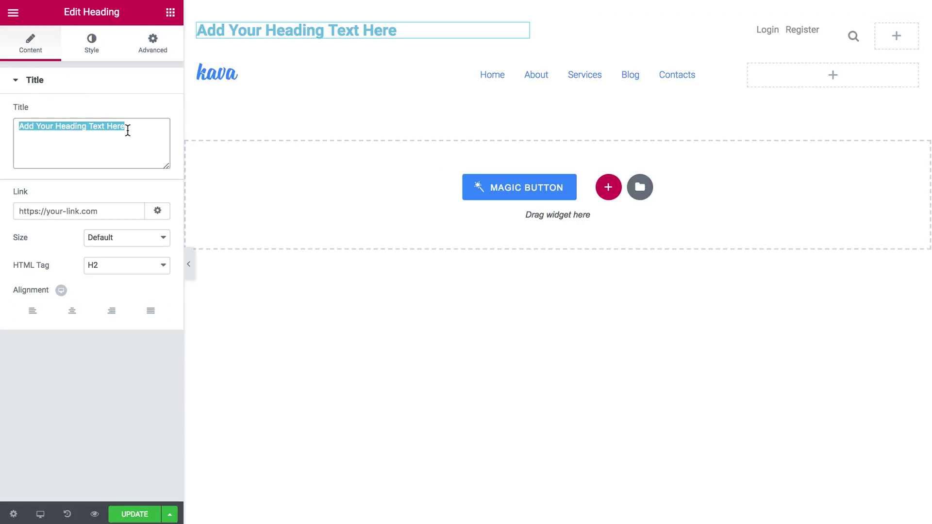
type("Creati")
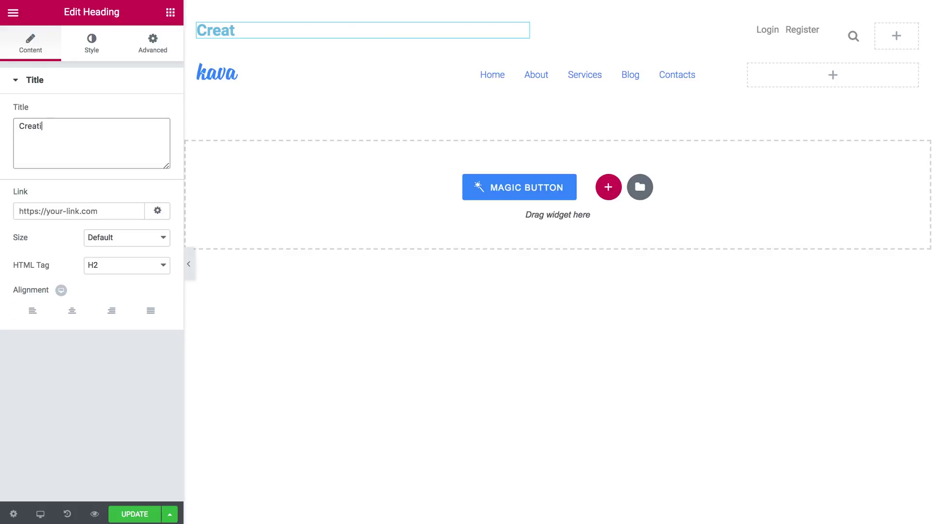
type("ng Custom ")
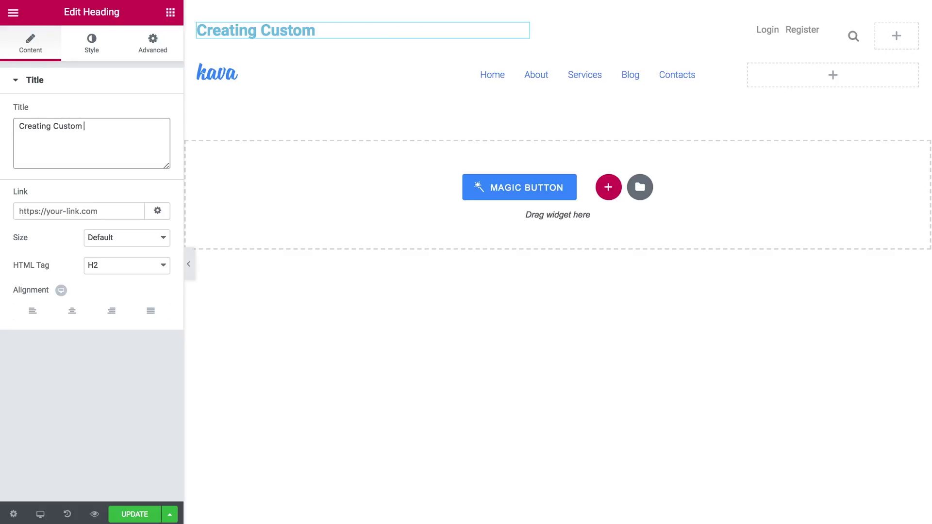
type("Headers is ")
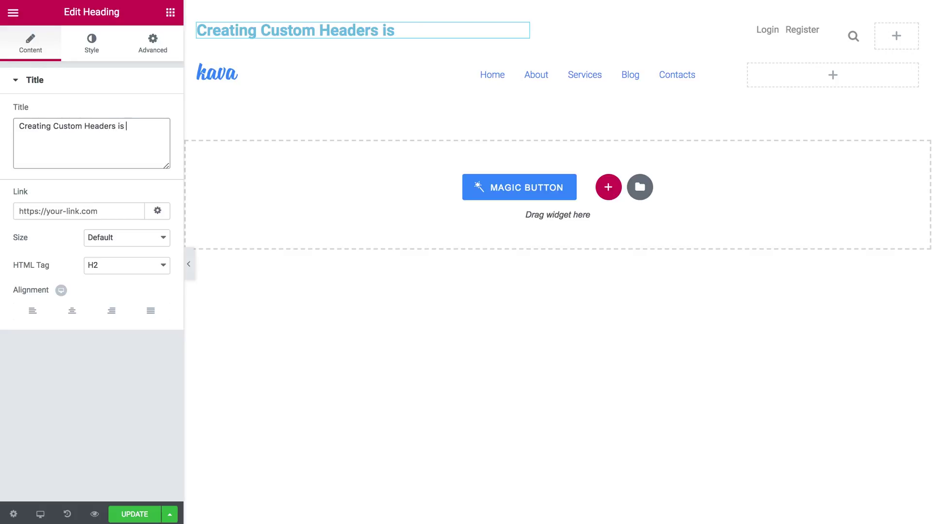
type("EASY with Je")
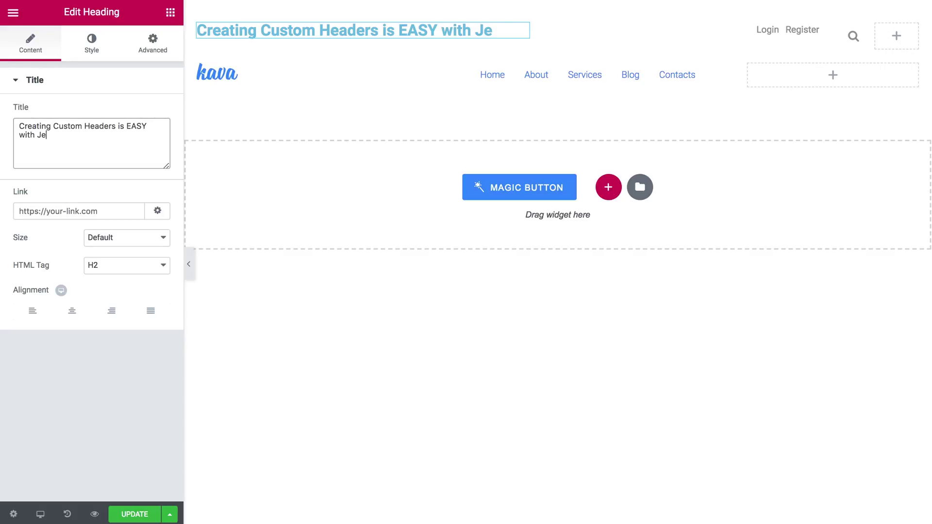
type("tBlocks")
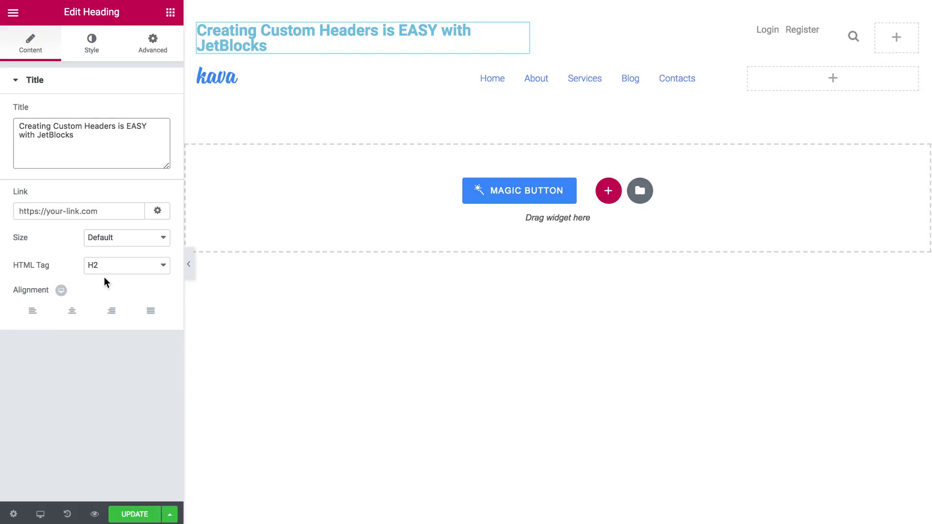
left_click(119, 266)
left_click(107, 306)
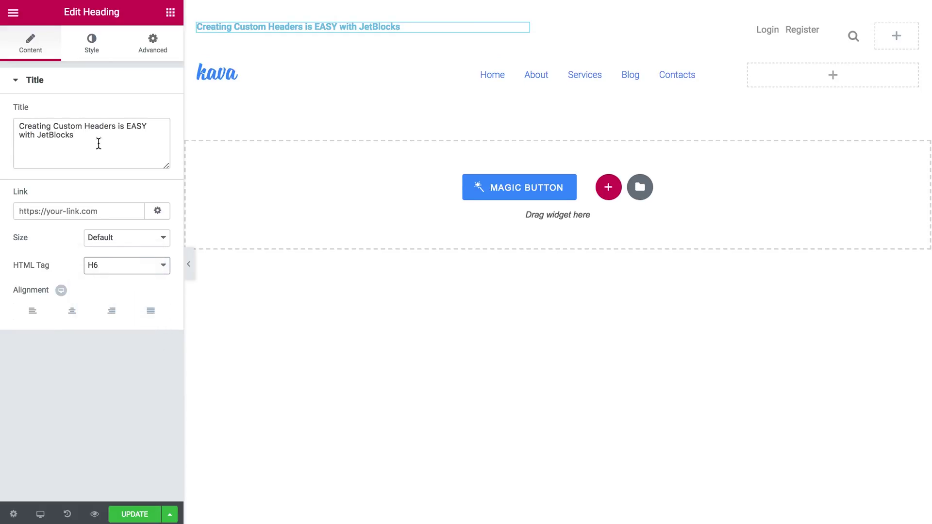
Step: Set the heading text colour to #999999
left_click(93, 51)
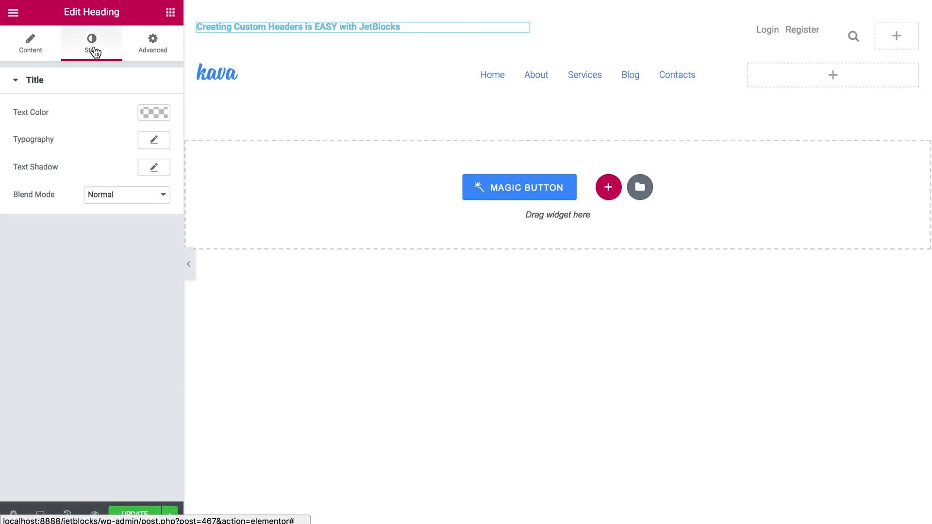
left_click(156, 115)
left_click(68, 114)
type("9")
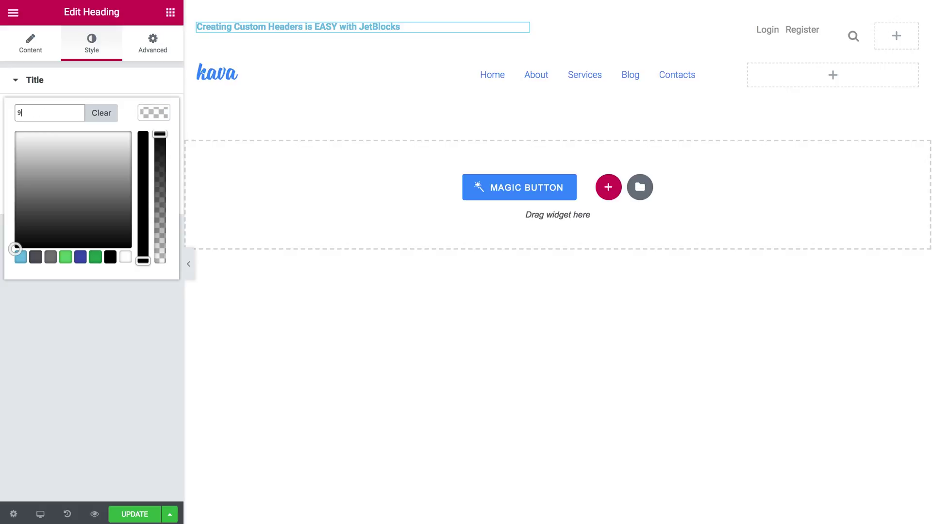
type("99999")
left_click(155, 115)
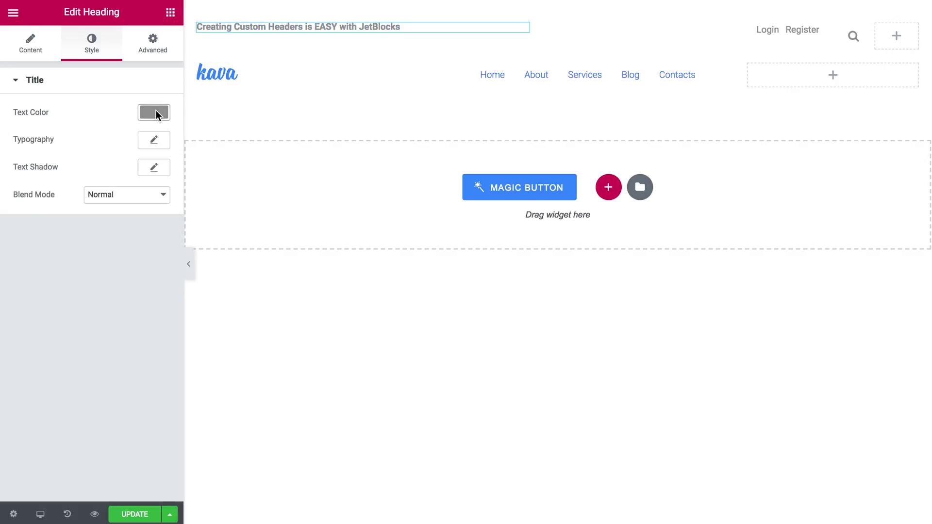
Step: Set the heading typography to size 13 with font weight 400
left_click(157, 143)
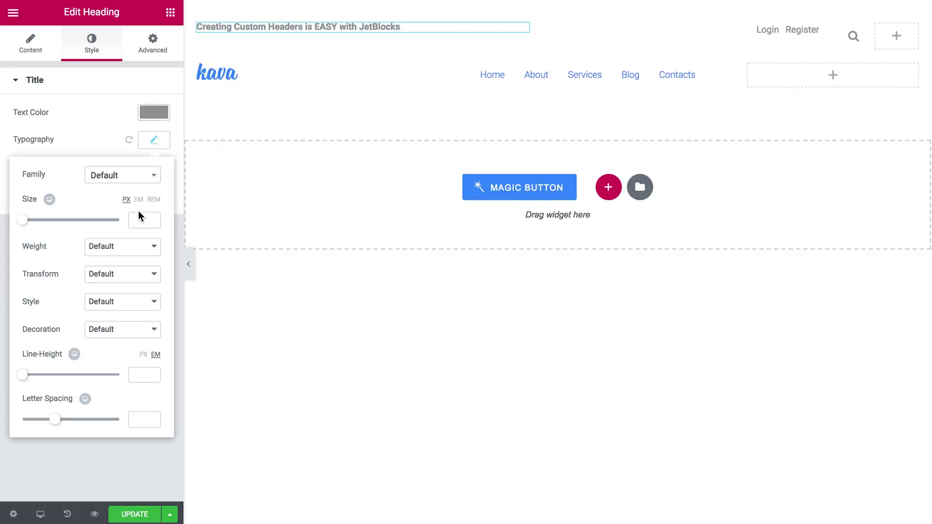
type("13")
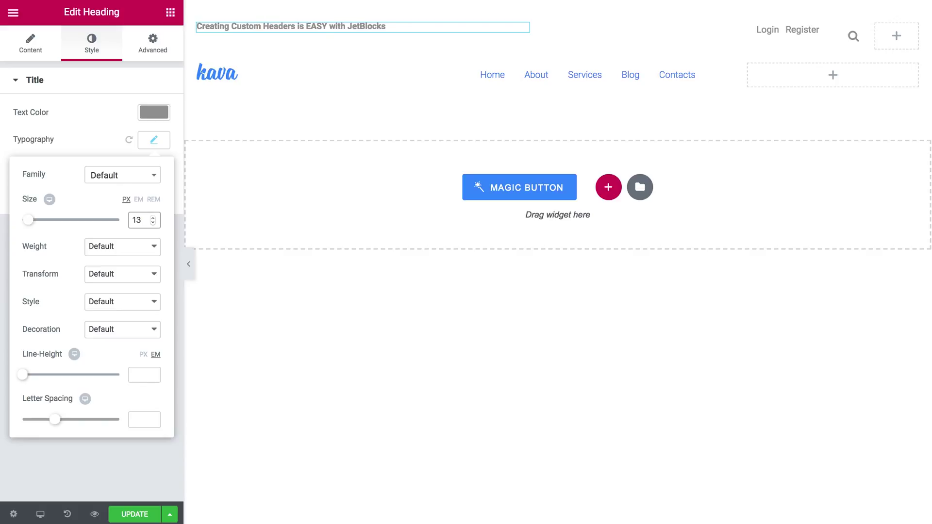
left_click(138, 248)
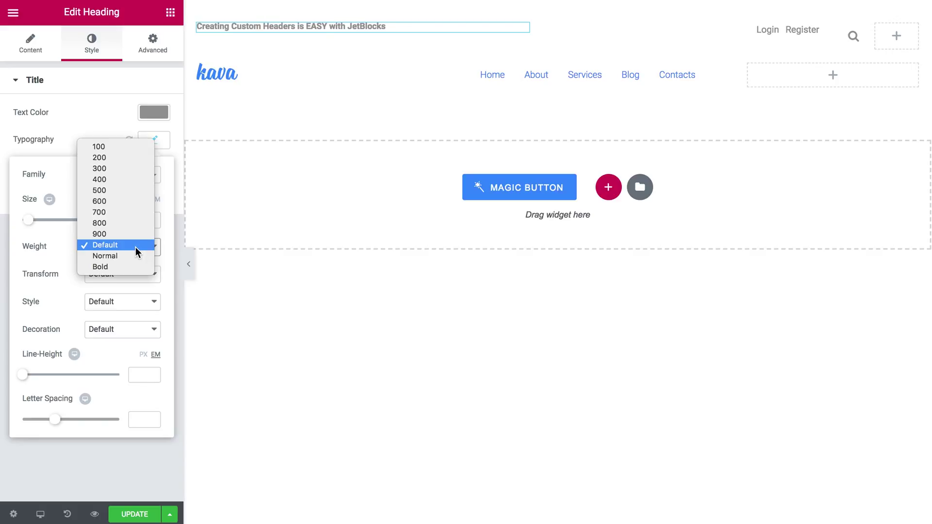
left_click(122, 179)
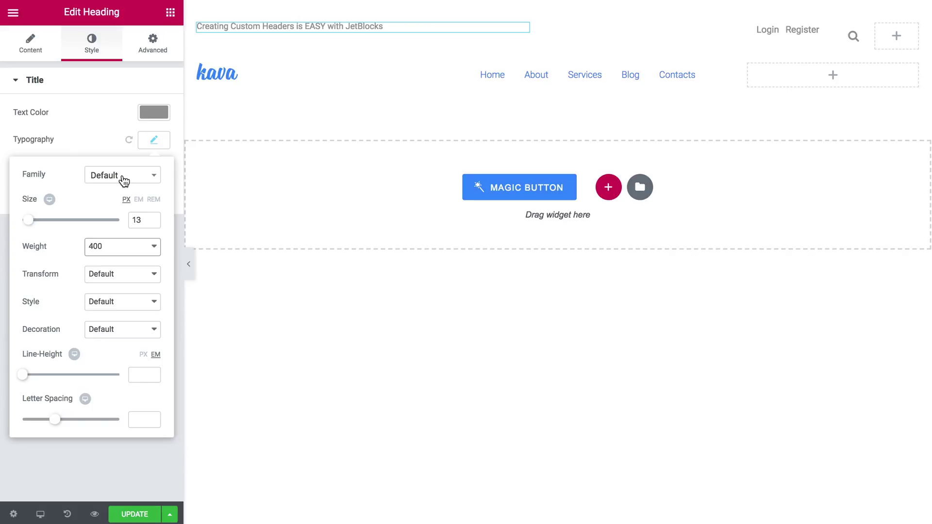
left_click(155, 147)
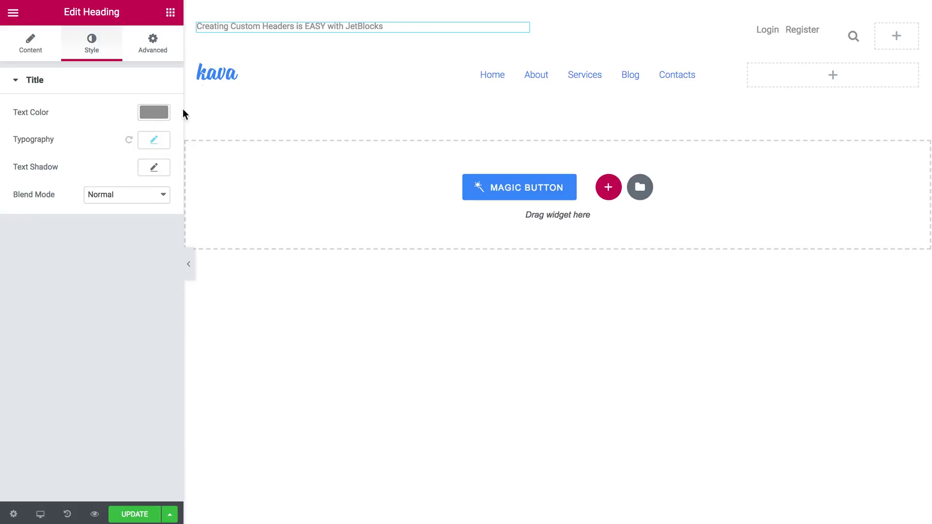
left_click(203, 28)
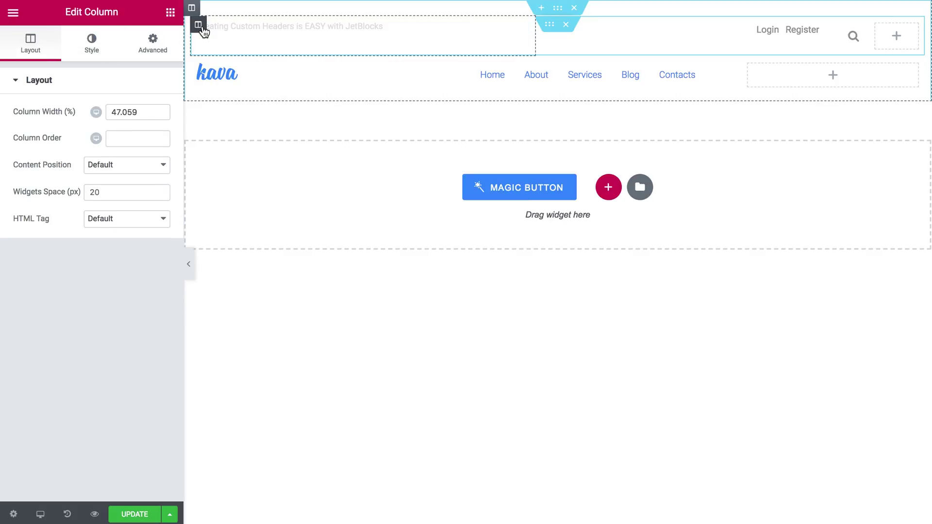
Step: Set Content Position to Middle for the heading column and the Login/Register column
left_click(152, 167)
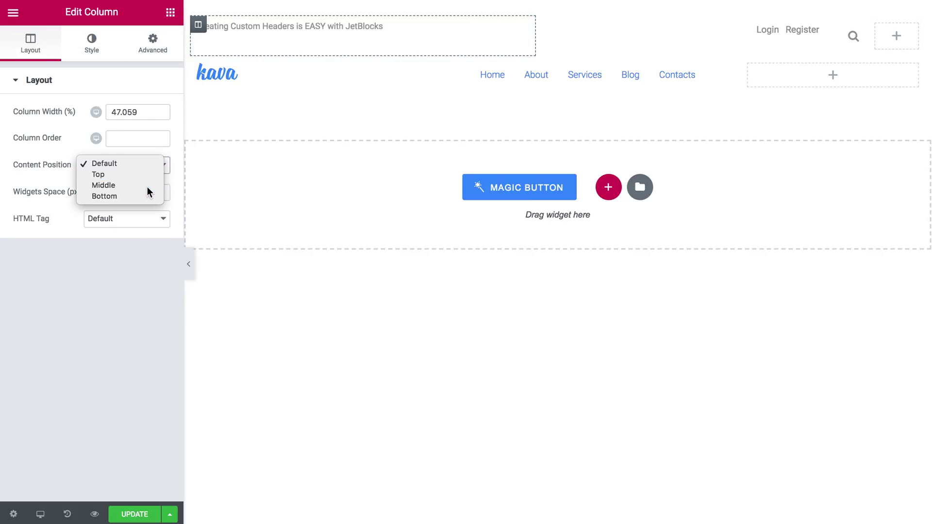
left_click(147, 186)
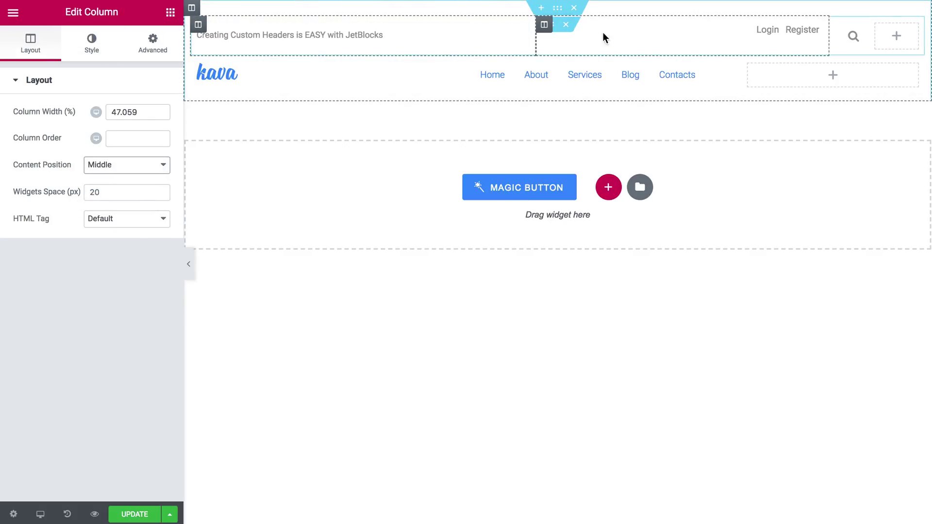
left_click(544, 25)
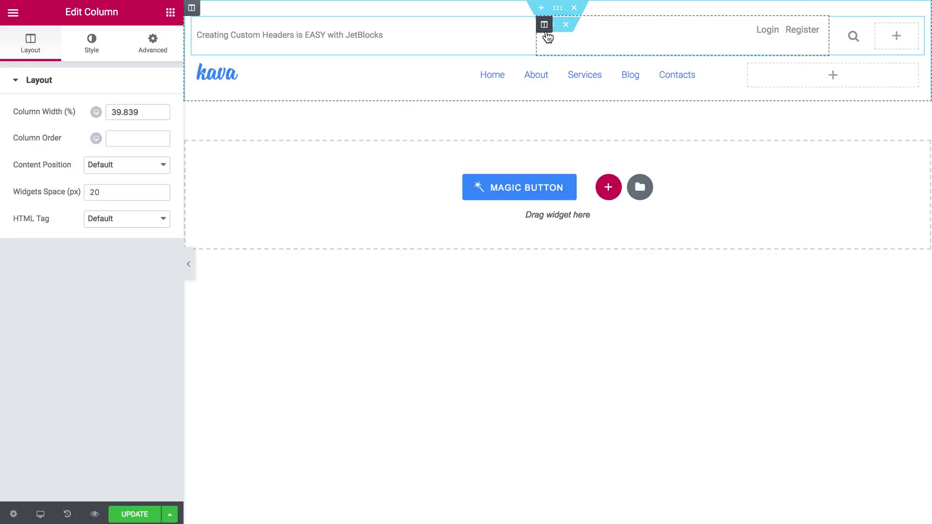
left_click(169, 168)
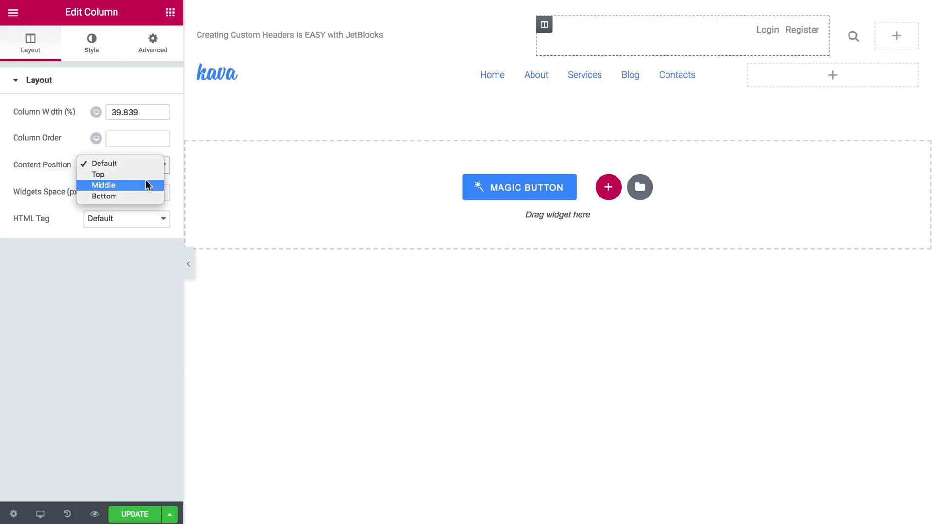
left_click(145, 185)
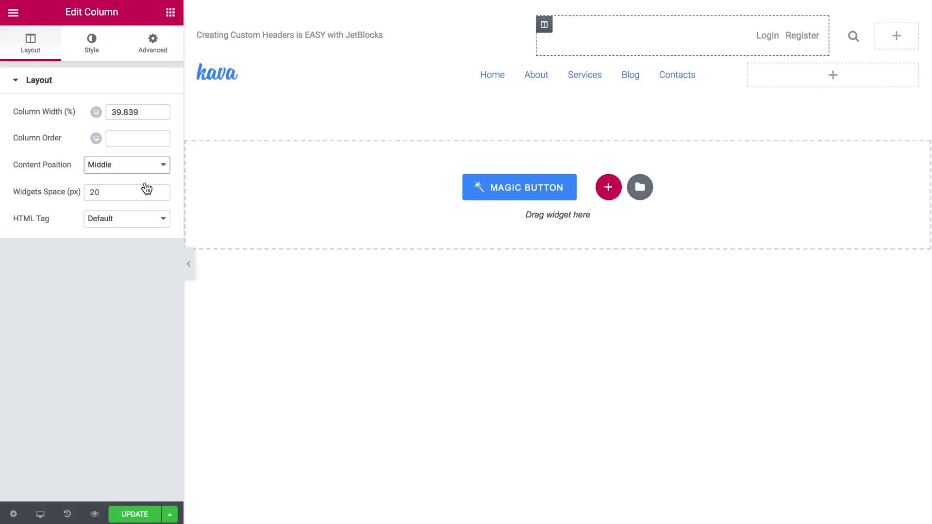
Step: Preview the header full width, then return to the editor's widget list
left_click(190, 265)
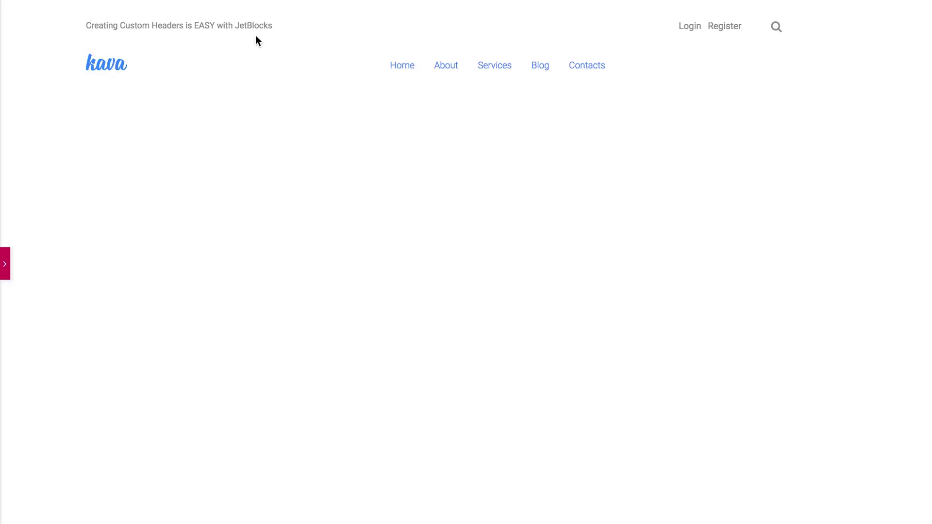
left_click(5, 265)
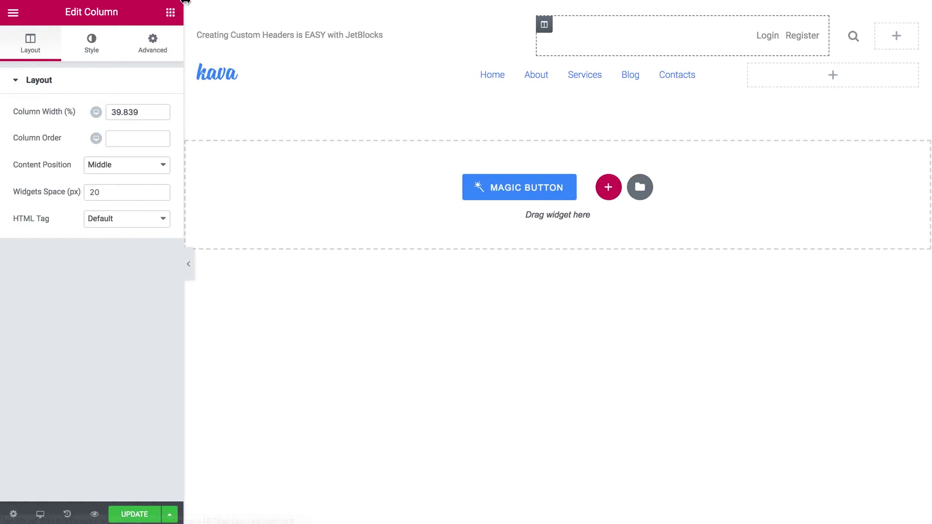
left_click(170, 18)
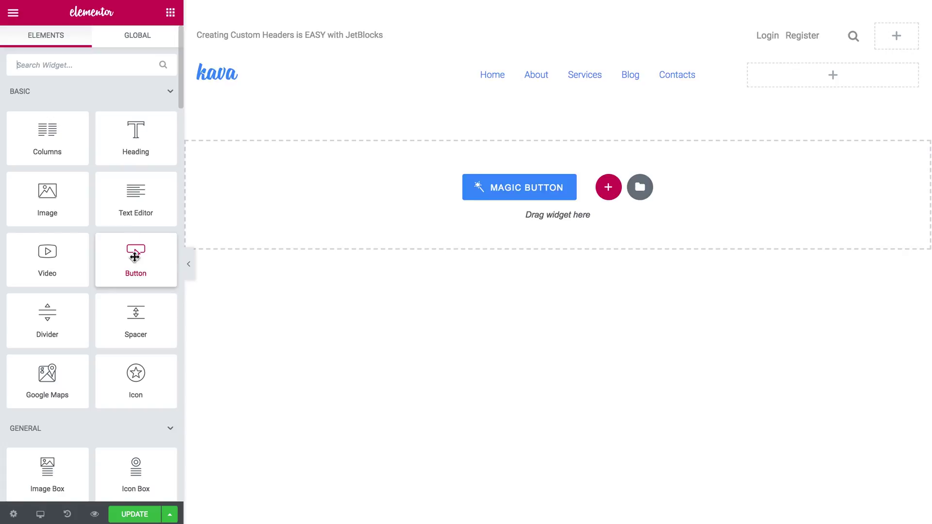
Step: Search 'butt' and drop a JetBlocks Button into the second row's right column
left_click(101, 69)
type("butt")
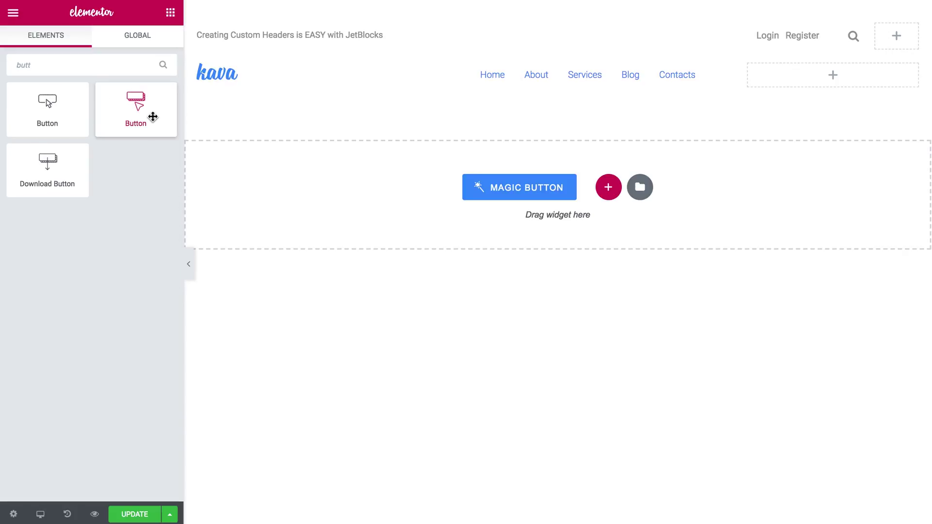
left_click_drag(152, 115, 800, 81)
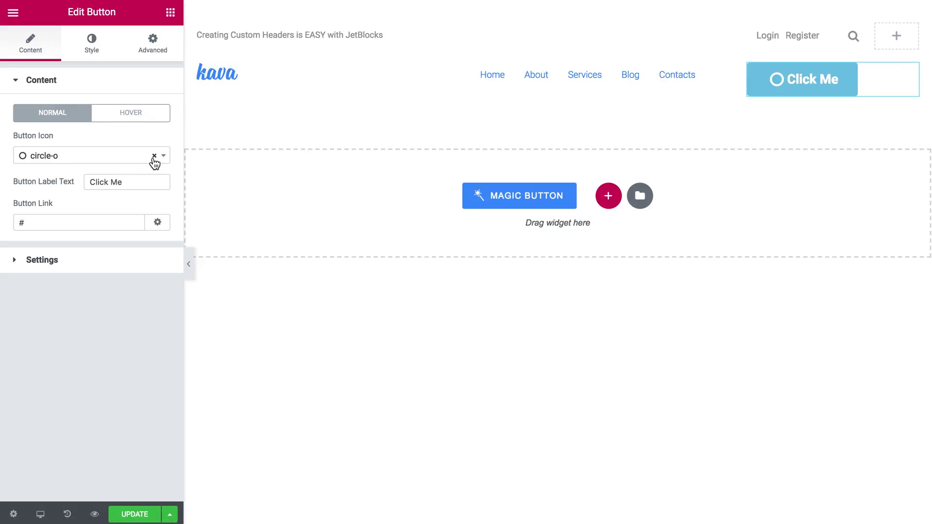
Step: Set Use Icon to No for the Click Me button and check its Hover label
left_click(99, 266)
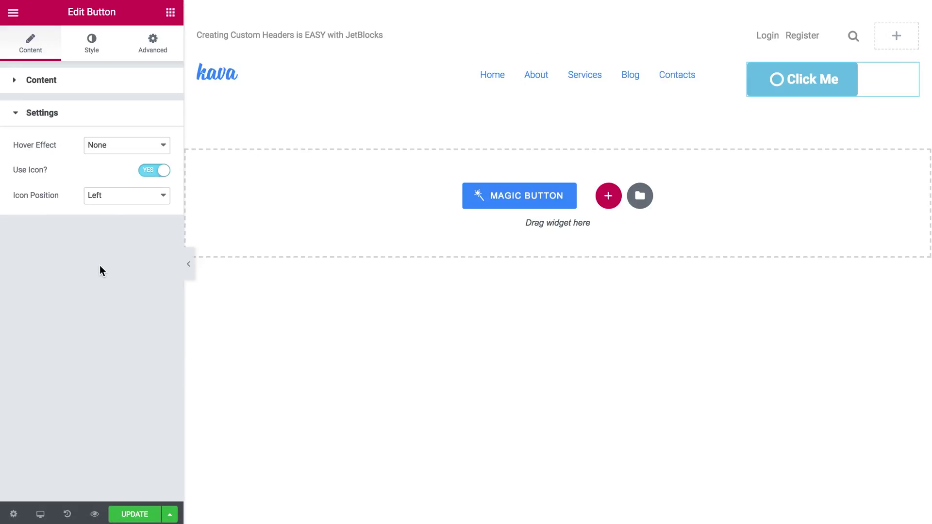
left_click(151, 176)
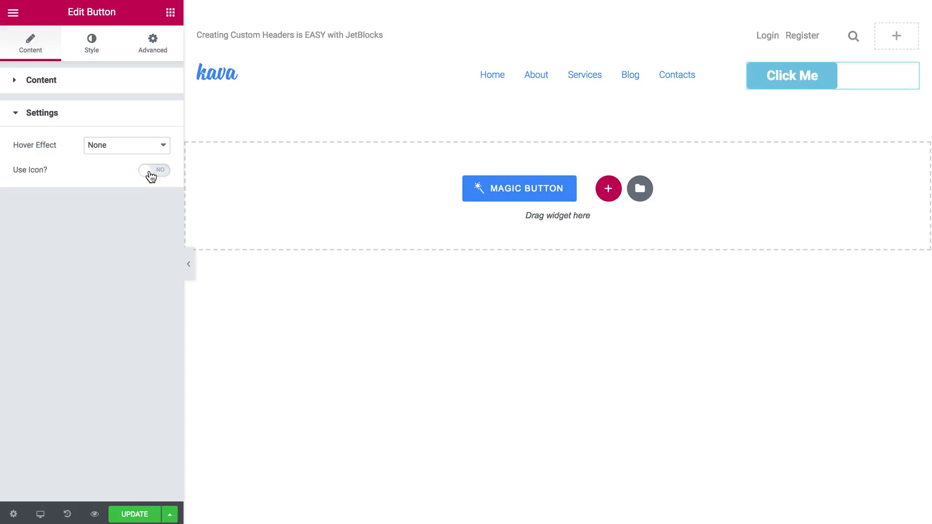
left_click(108, 90)
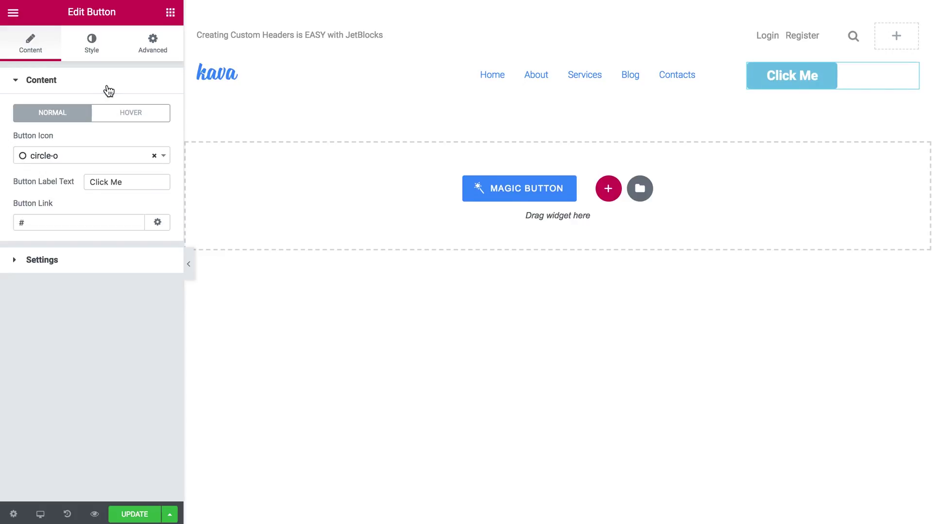
left_click(121, 120)
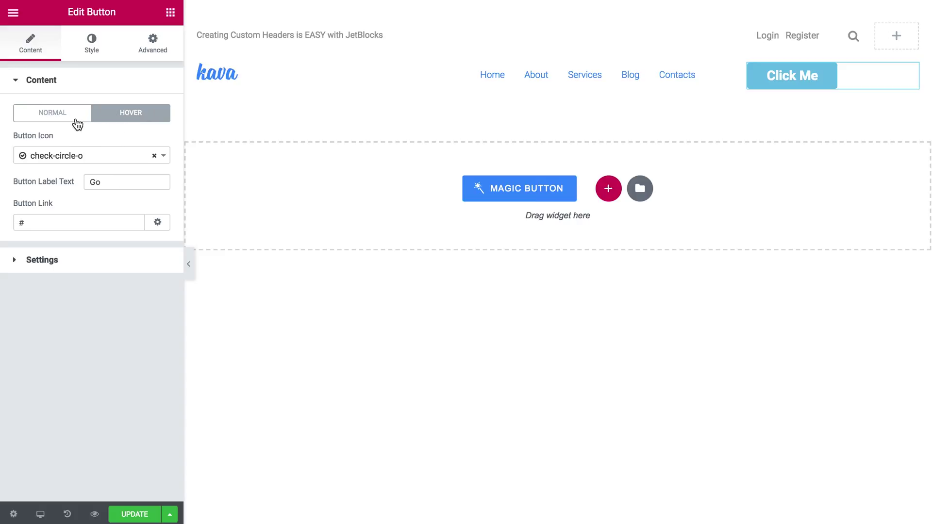
left_click(96, 48)
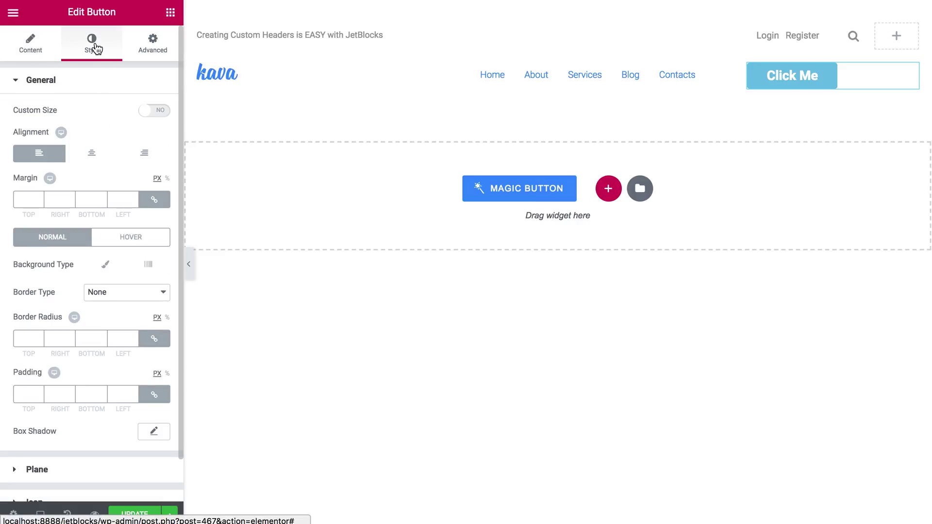
Step: Give the button a custom width of 150 and height of 45, aligned right
left_click(151, 112)
left_click(145, 154)
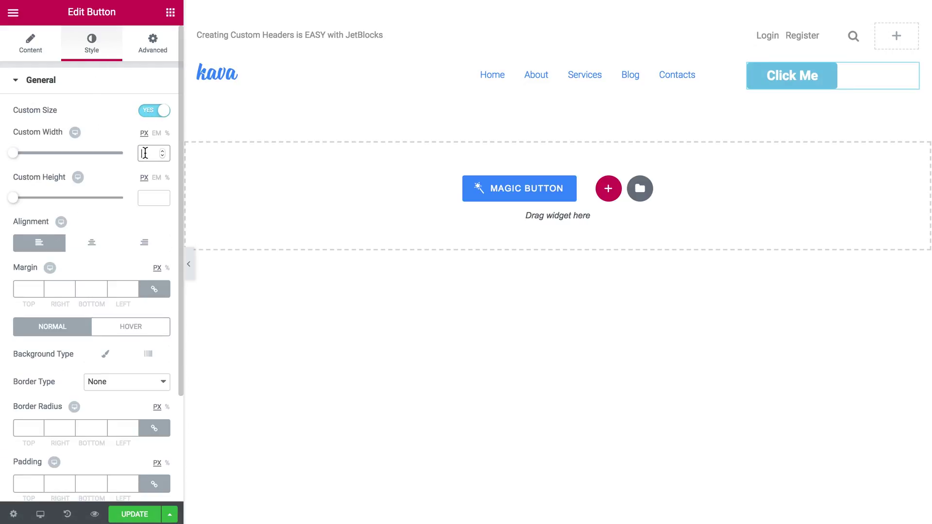
type("150")
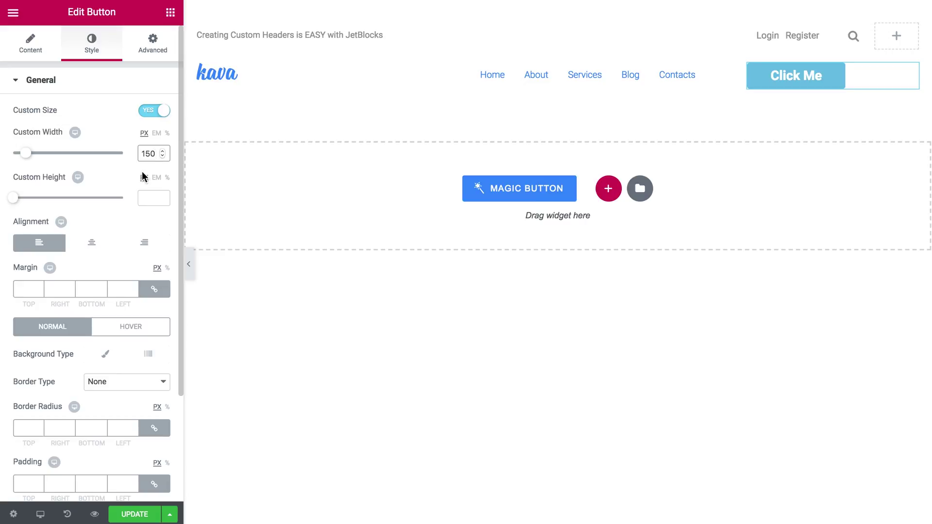
left_click(148, 194)
type("45")
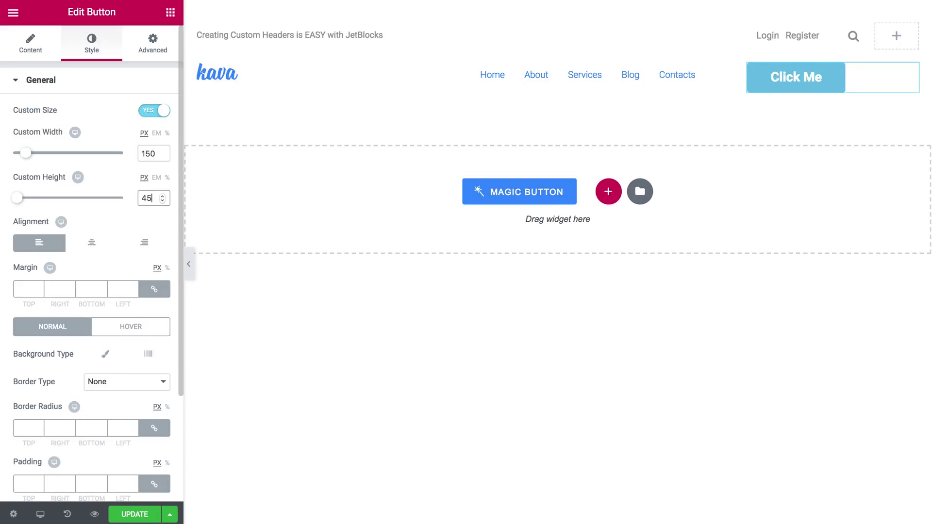
left_click(151, 251)
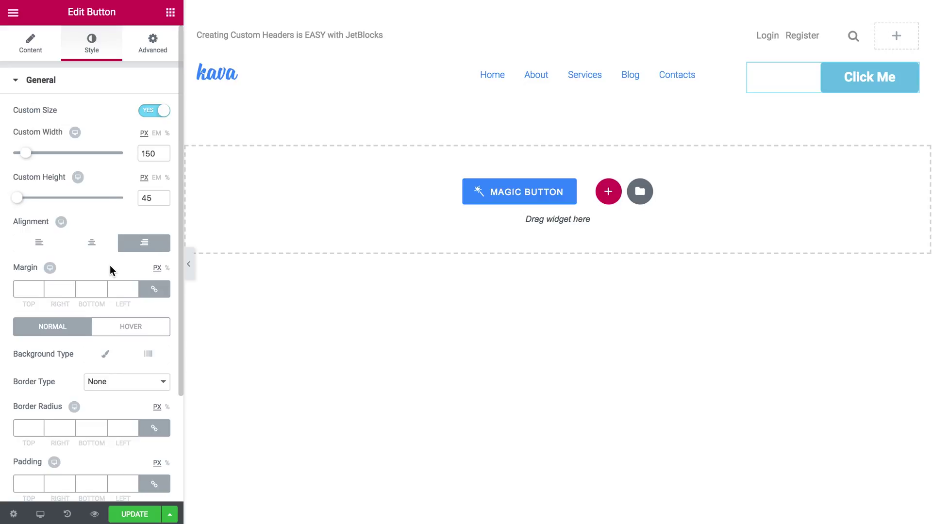
left_click(108, 86)
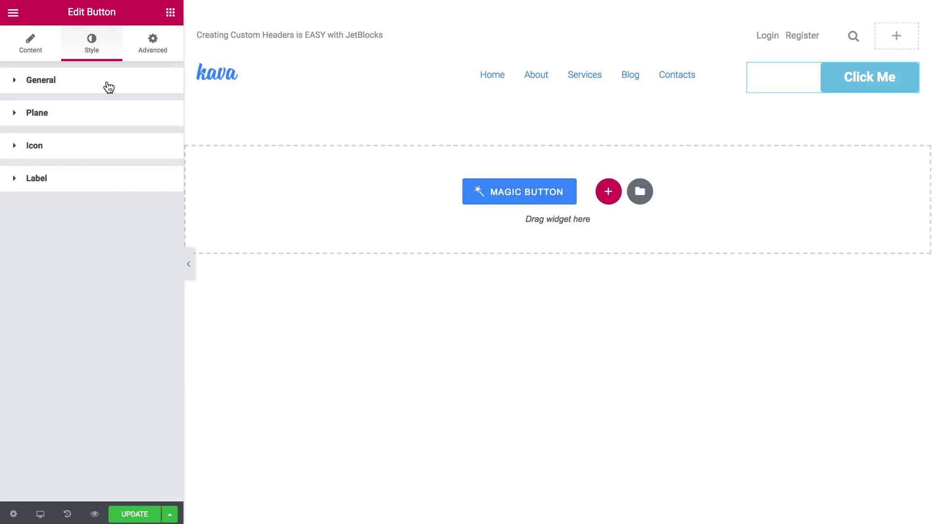
Step: Set the button's normal background to classic colour #398ffc
left_click(96, 122)
left_click(106, 173)
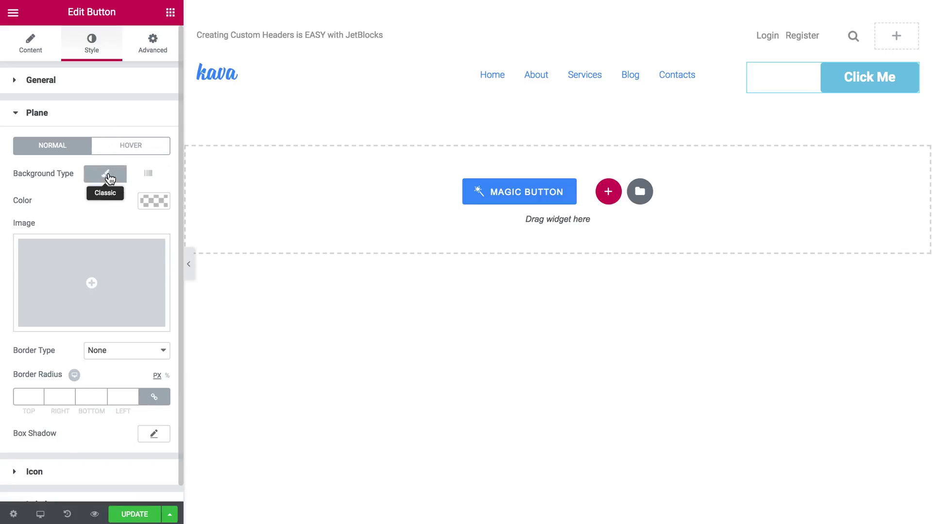
left_click(150, 200)
left_click(52, 205)
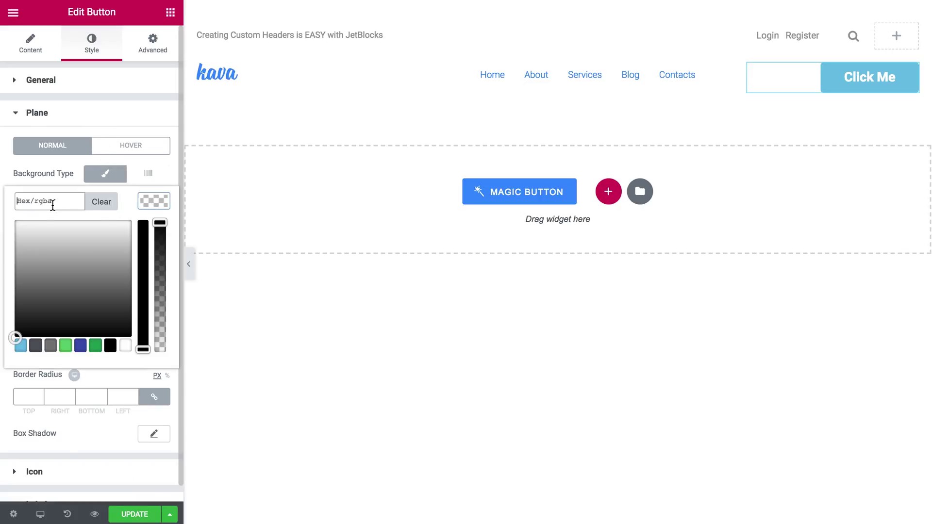
type("#398ffc")
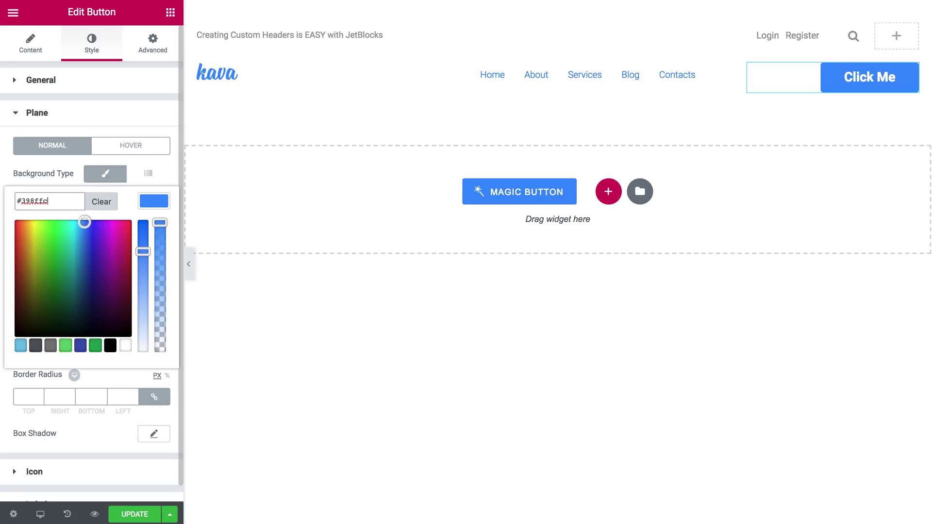
left_click(146, 201)
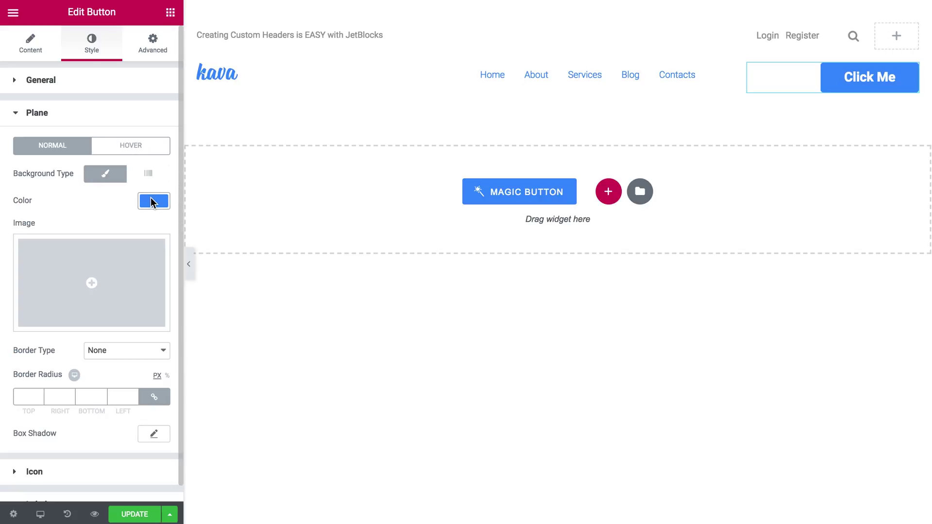
Step: Set the hover background to a deeper blue, #006dfc
left_click(139, 151)
left_click(105, 173)
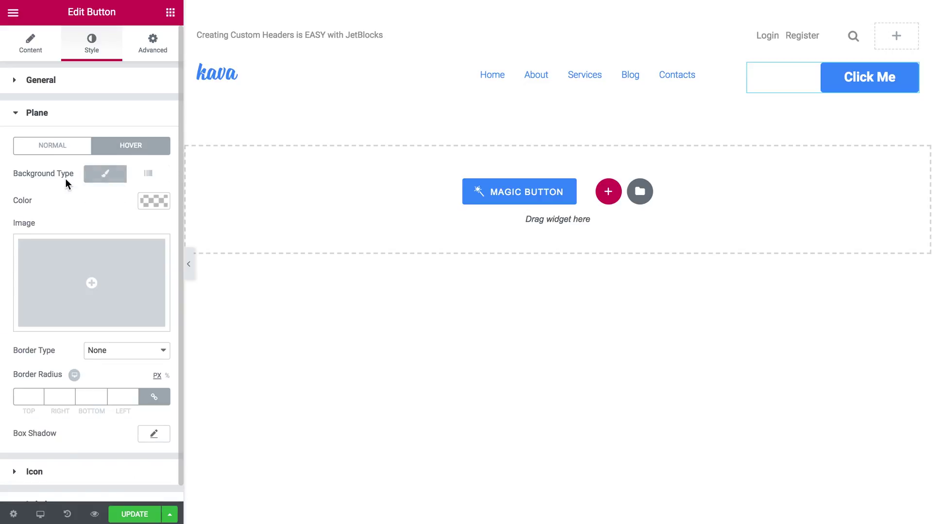
left_click(150, 200)
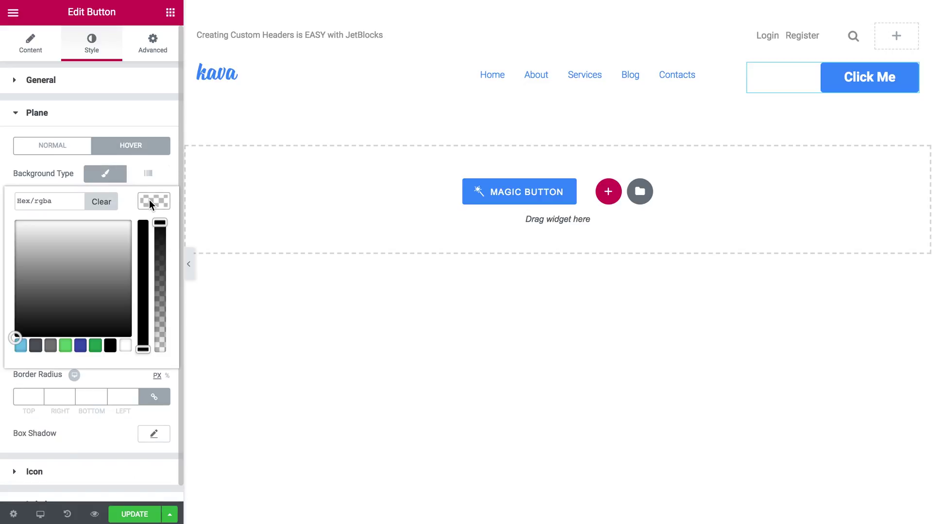
left_click(51, 195)
type("#398ffc")
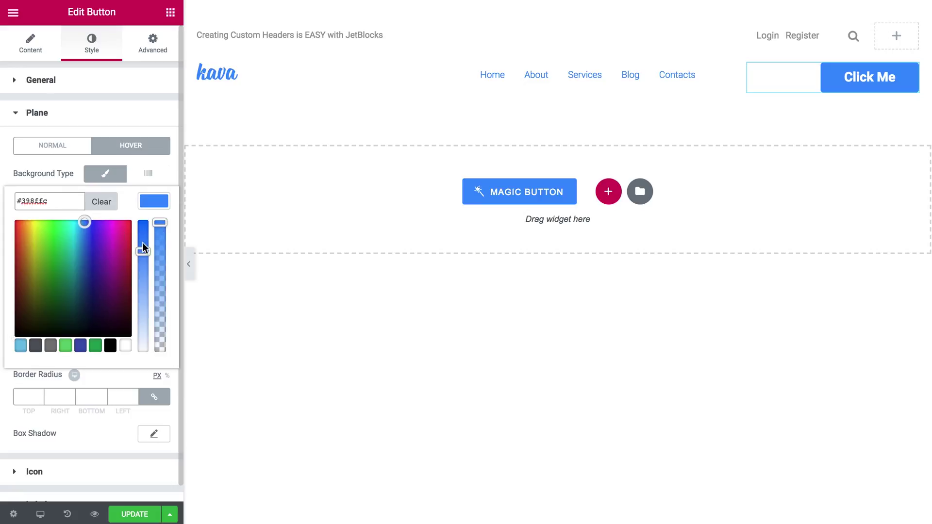
left_click_drag(143, 252, 145, 218)
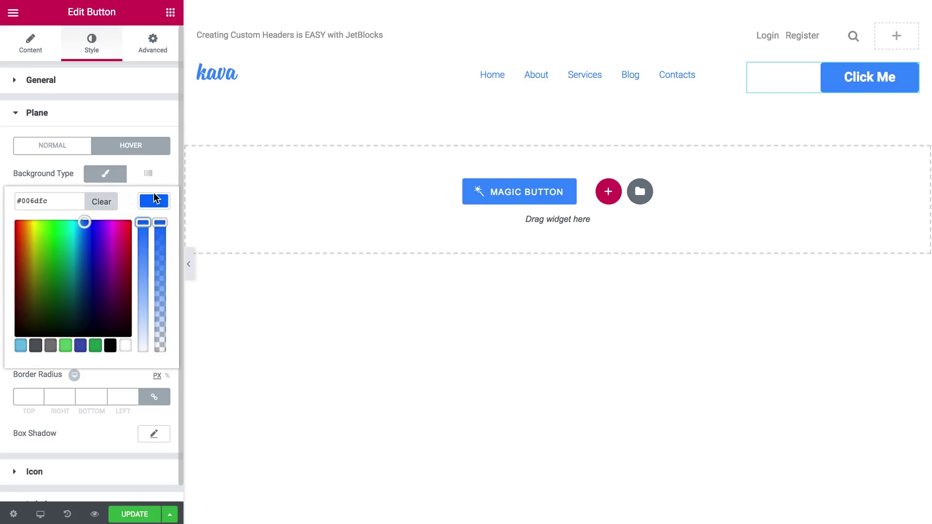
left_click(154, 200)
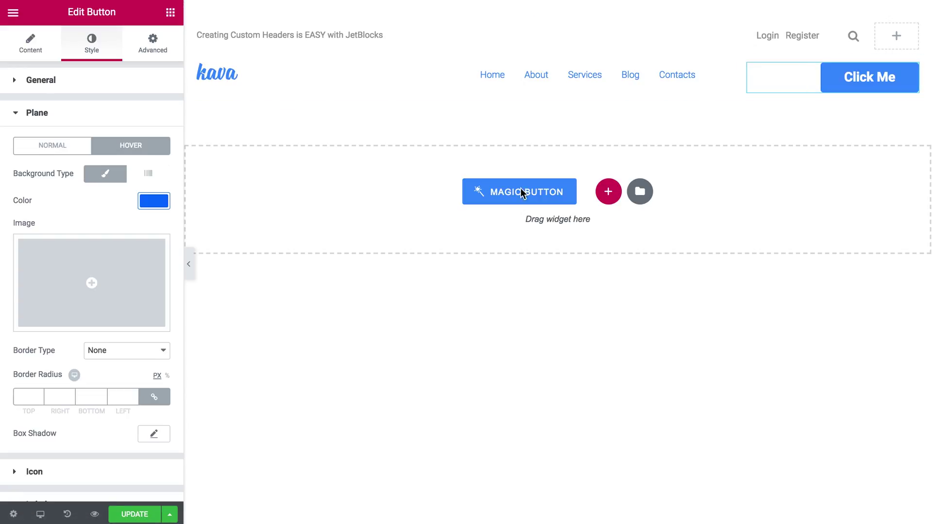
left_click(143, 118)
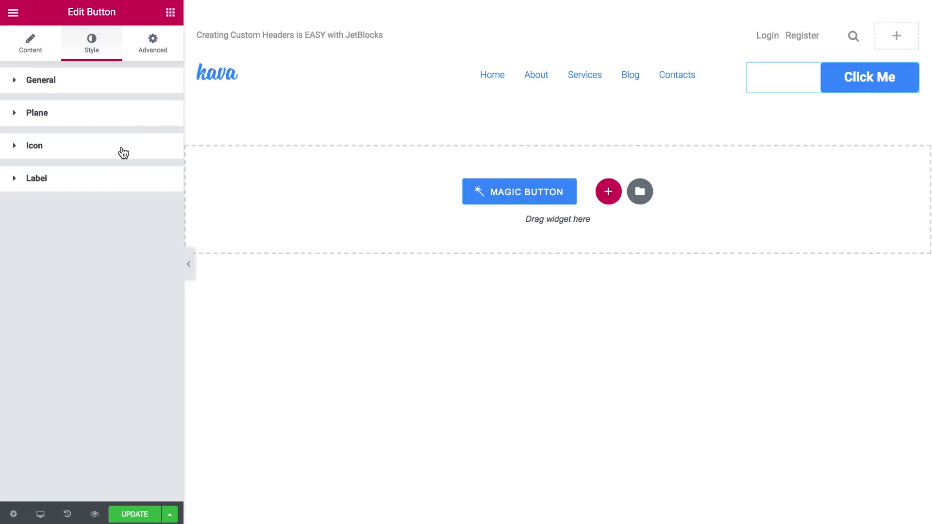
Step: Set the normal label typography to 13 px size with uppercase transform
left_click(108, 184)
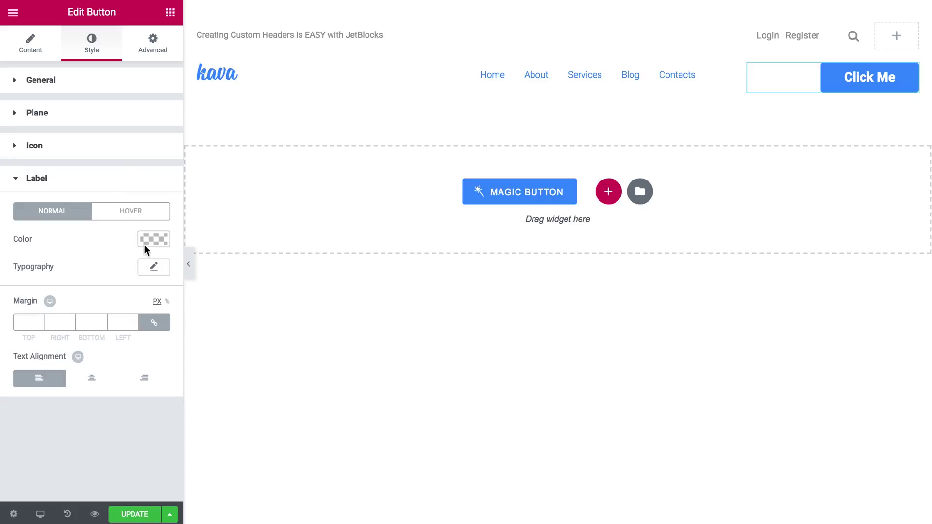
left_click(152, 269)
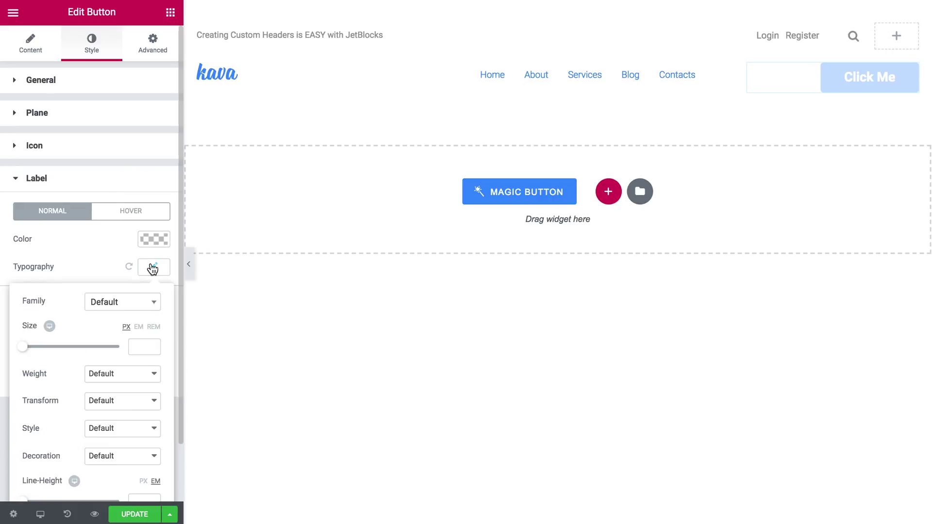
left_click(137, 348)
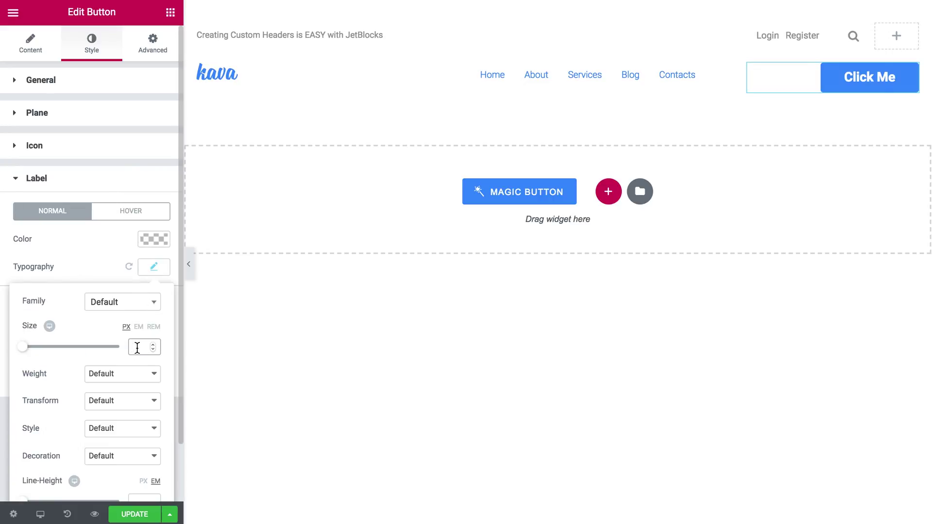
type("13")
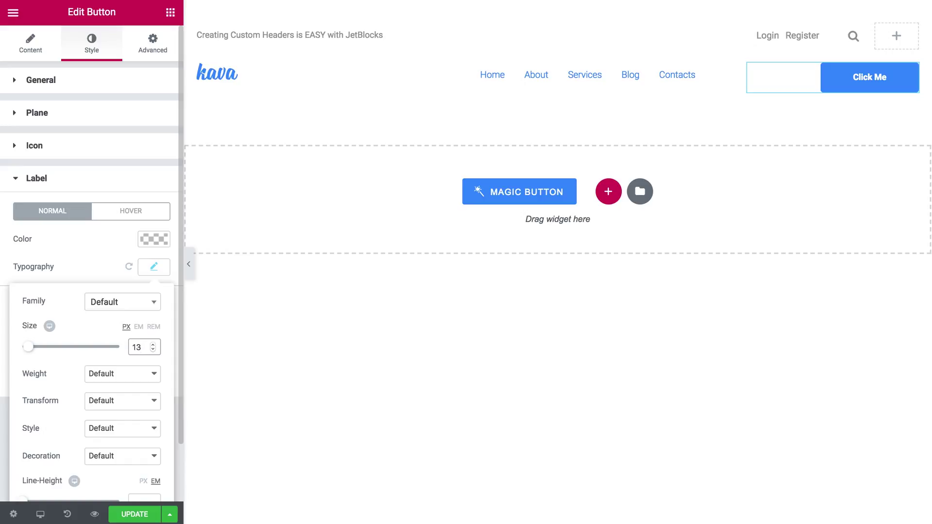
left_click(129, 403)
left_click(128, 412)
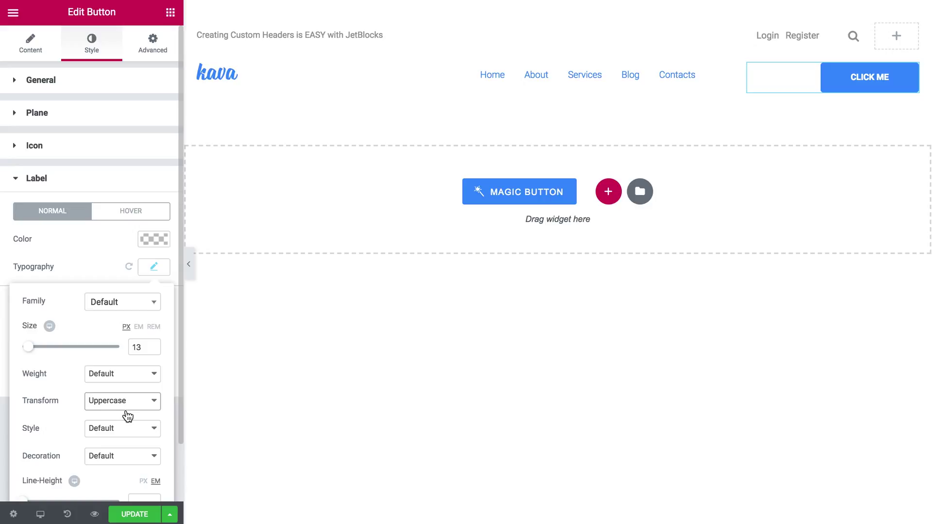
left_click(156, 210)
Step: Set the hover label typography to 13 px size with uppercase transform
left_click(153, 212)
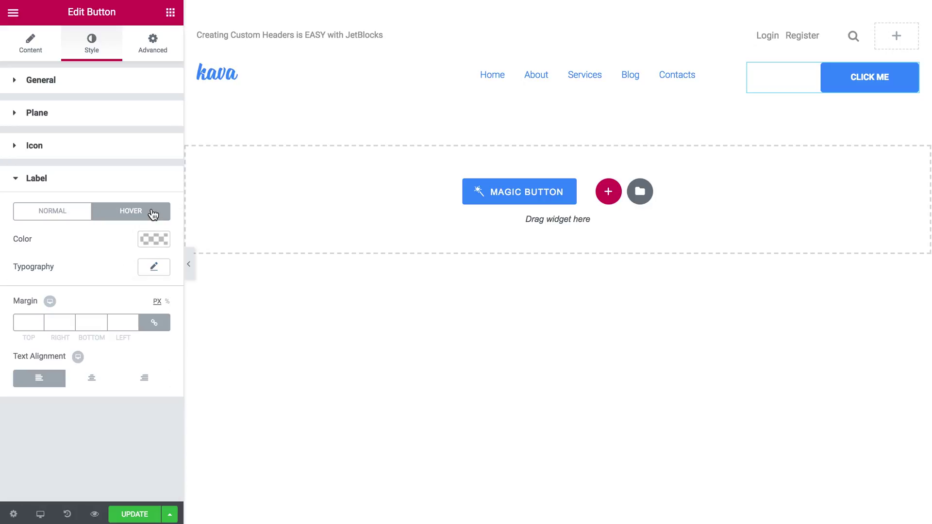
left_click(153, 267)
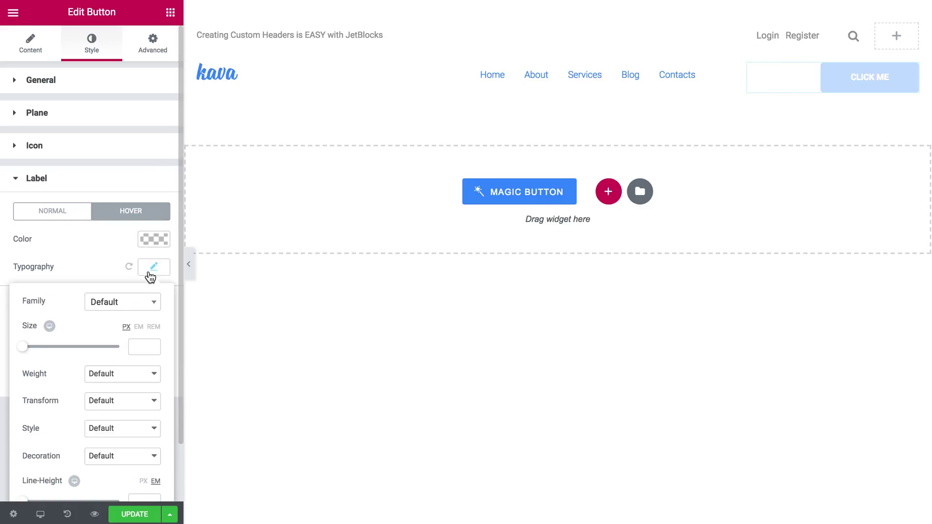
left_click(139, 344)
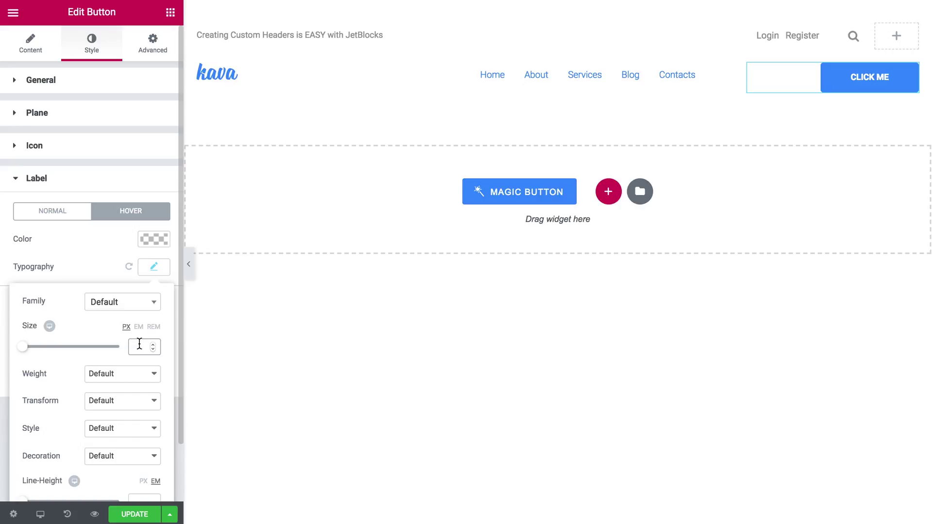
type("13")
left_click(131, 372)
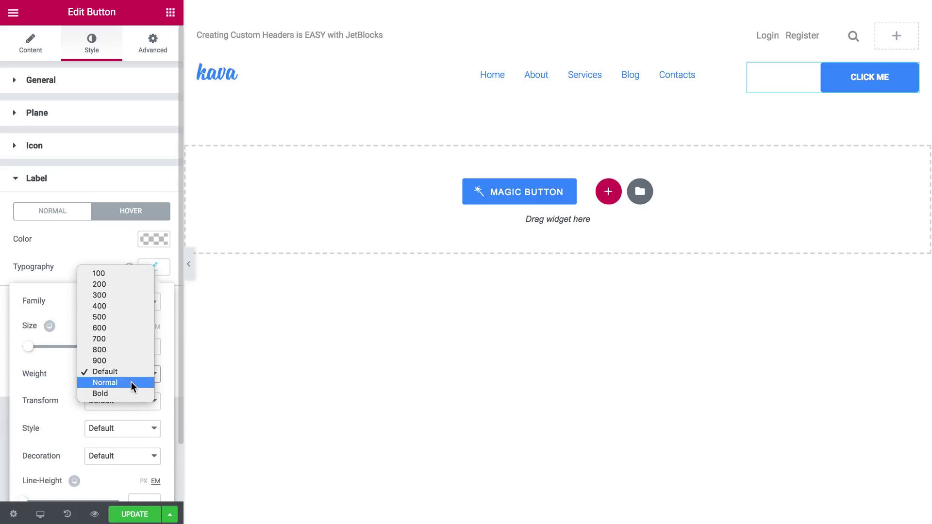
left_click(133, 403)
left_click(132, 403)
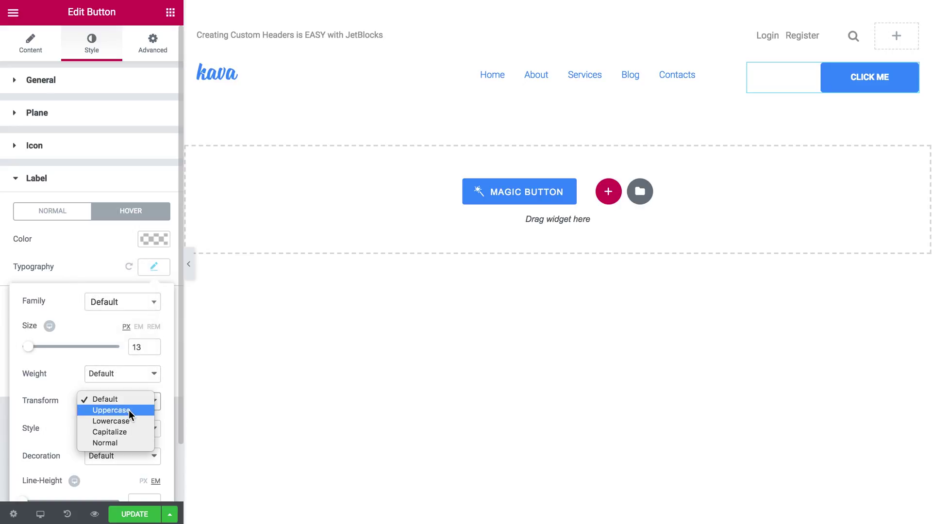
left_click(129, 410)
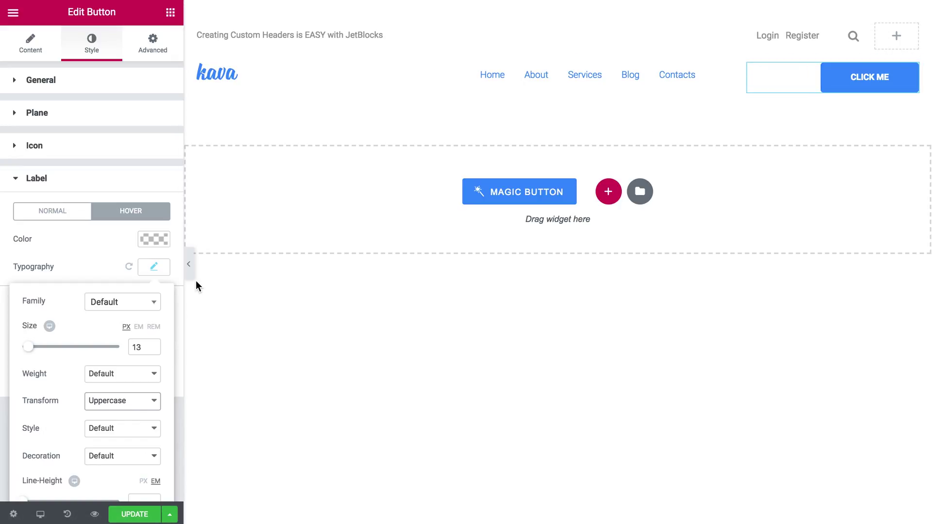
left_click(111, 190)
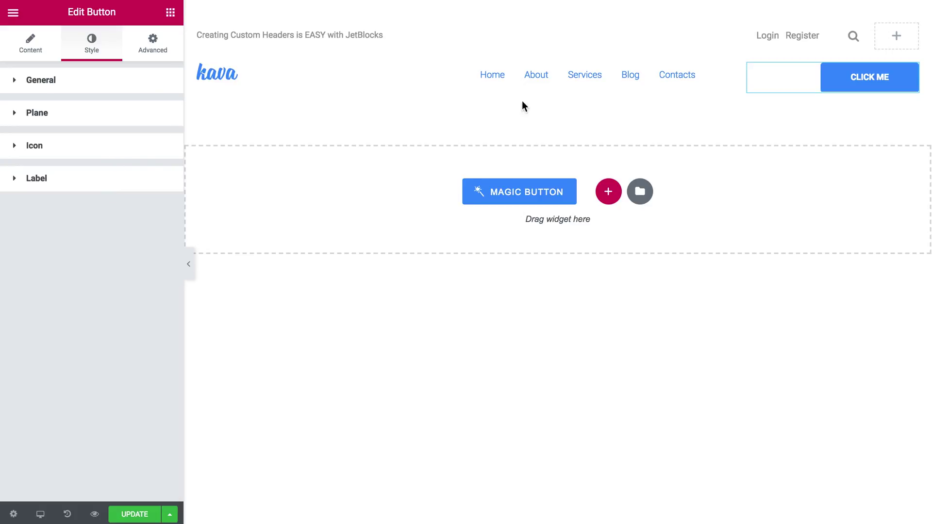
Step: Narrow the logo column to about 26% and hide the panel to preview the header
left_click_drag(435, 86, 379, 80)
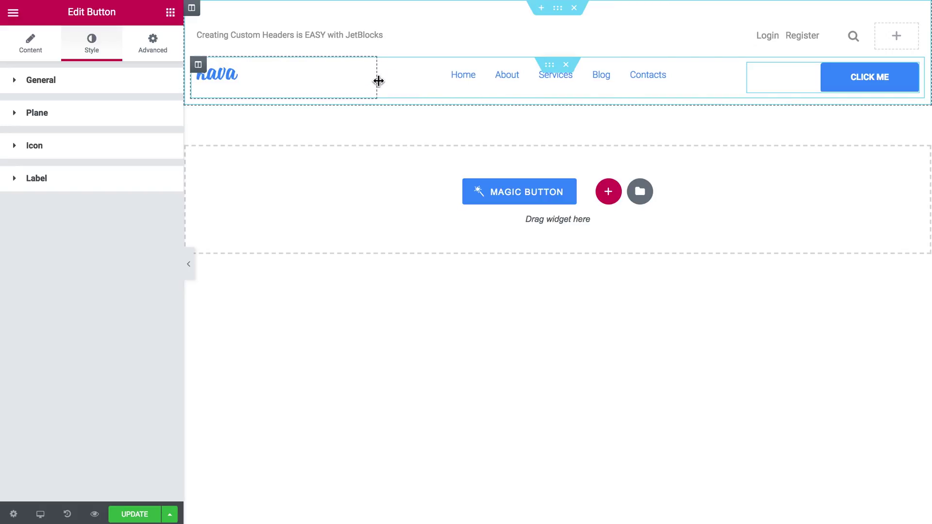
left_click(188, 276)
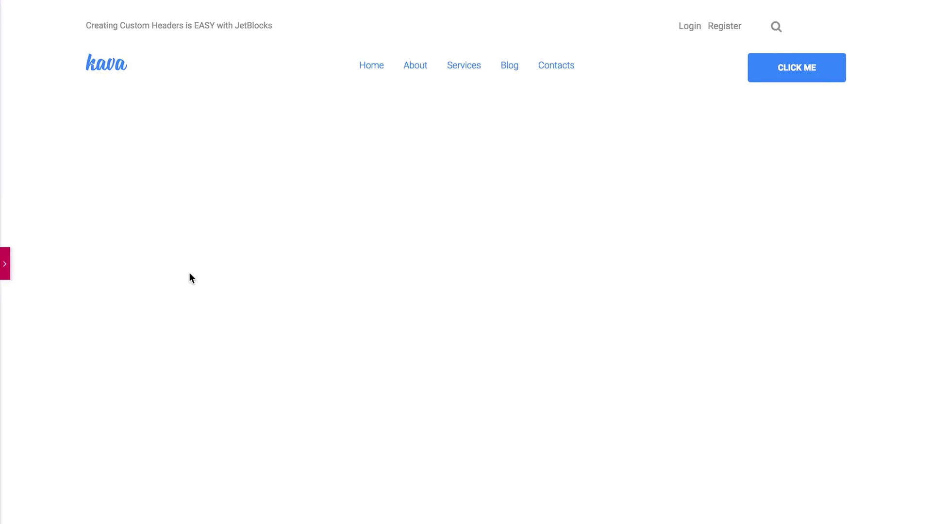